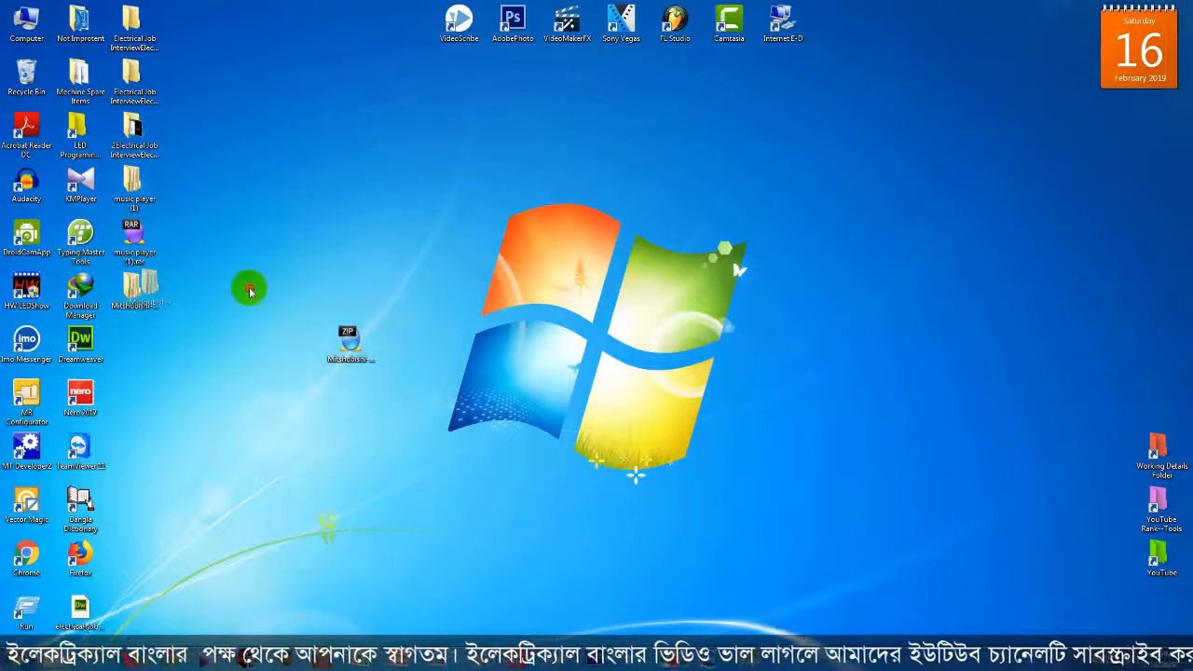
- Open the extracted installer folder and then its GX Developer 8.98C subfolder
left_click_drag(249, 292, 354, 250)
double_click(356, 254)
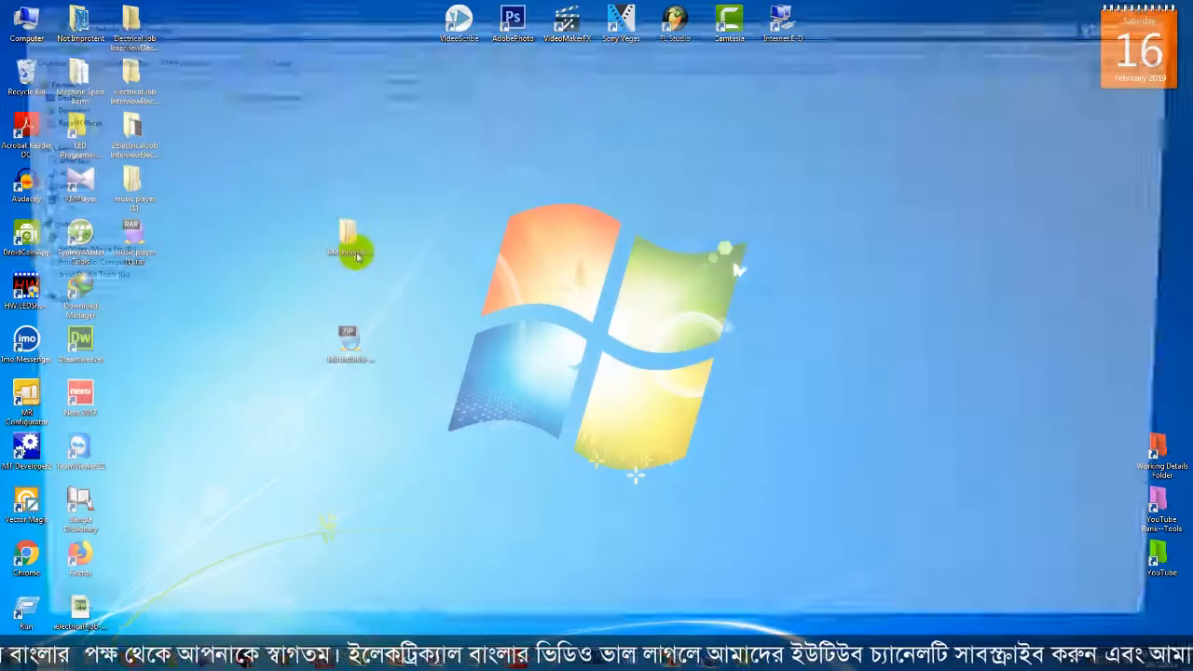
double_click(240, 93)
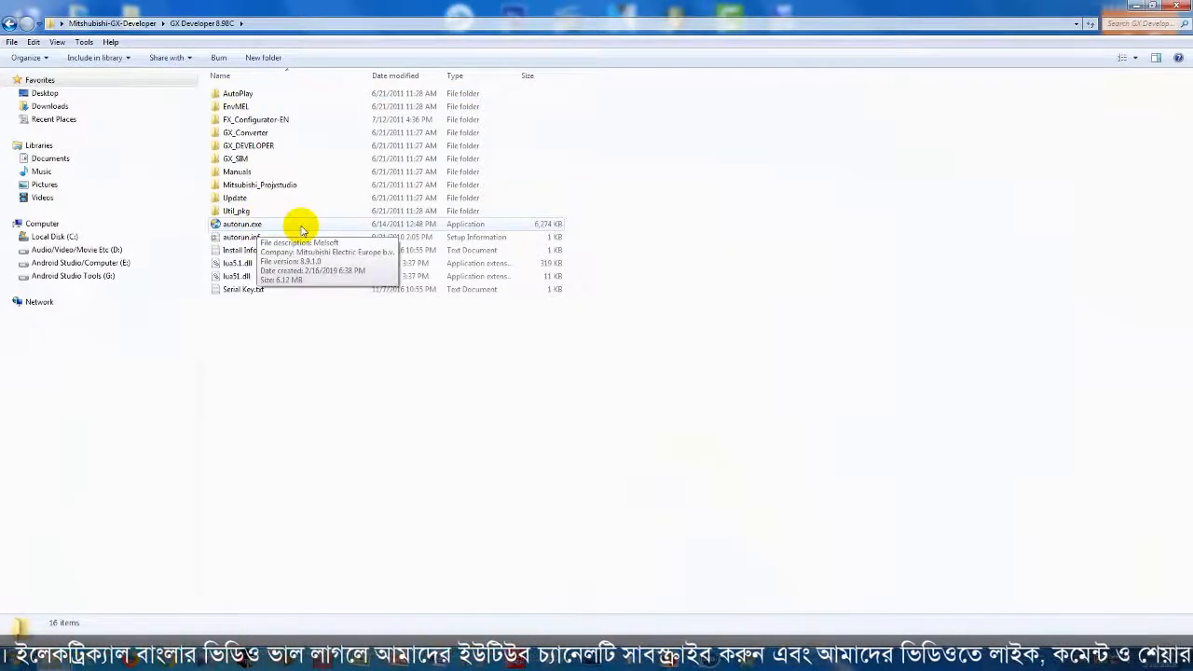
- Look inside the EnvMEL folder, return, and run autorun.exe to start the MELSOFT launcher
double_click(238, 106)
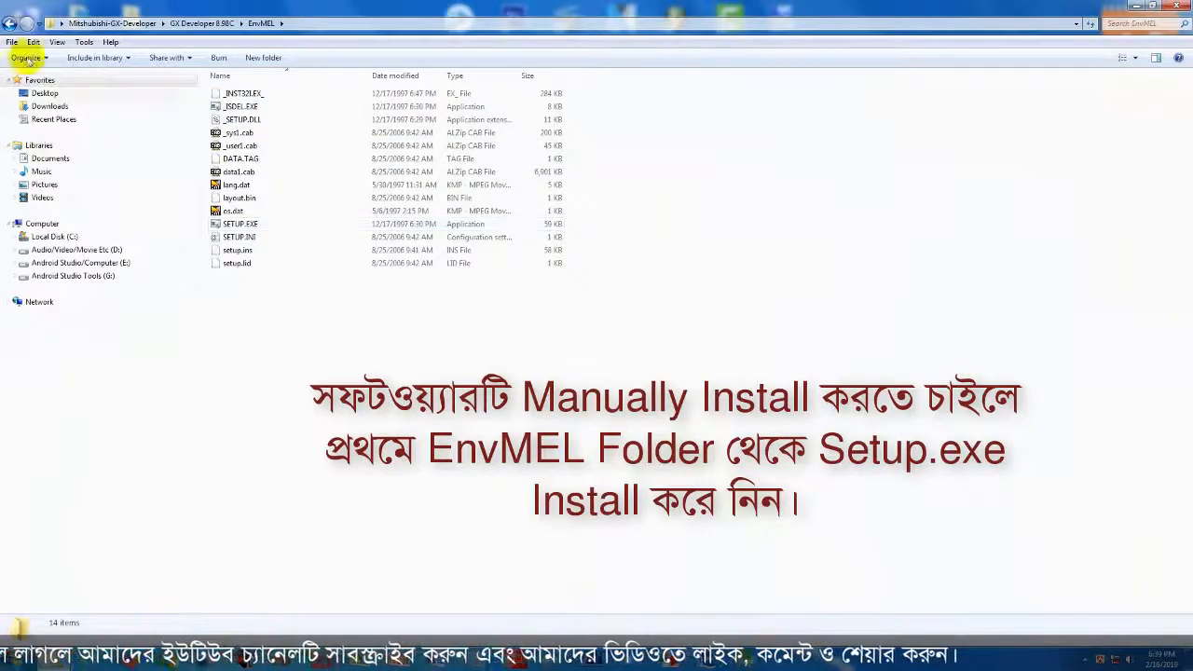
left_click(9, 23)
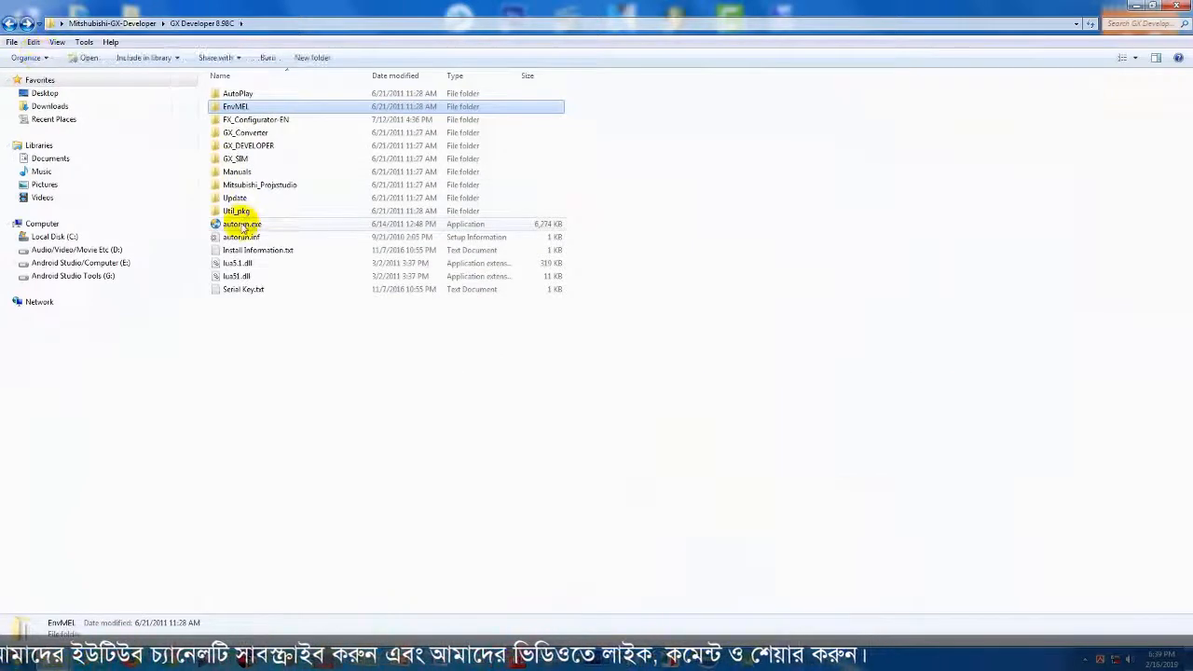
double_click(243, 226)
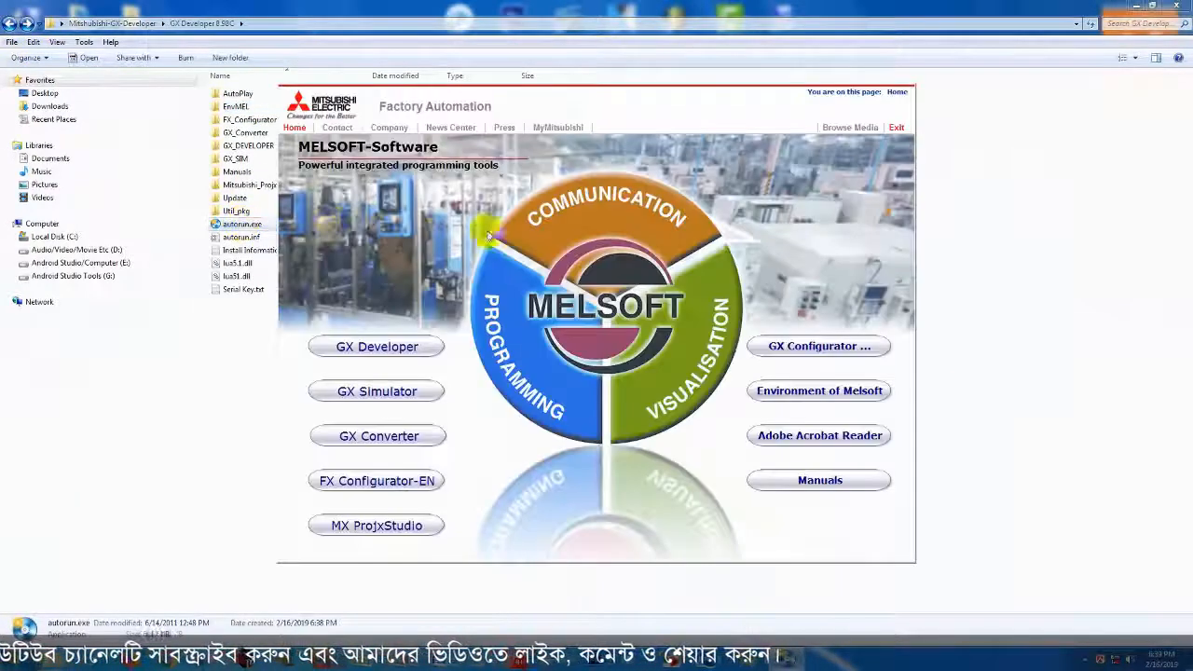
- Start the GX Developer install and accept the already-installed and running-applications warnings
left_click(388, 347)
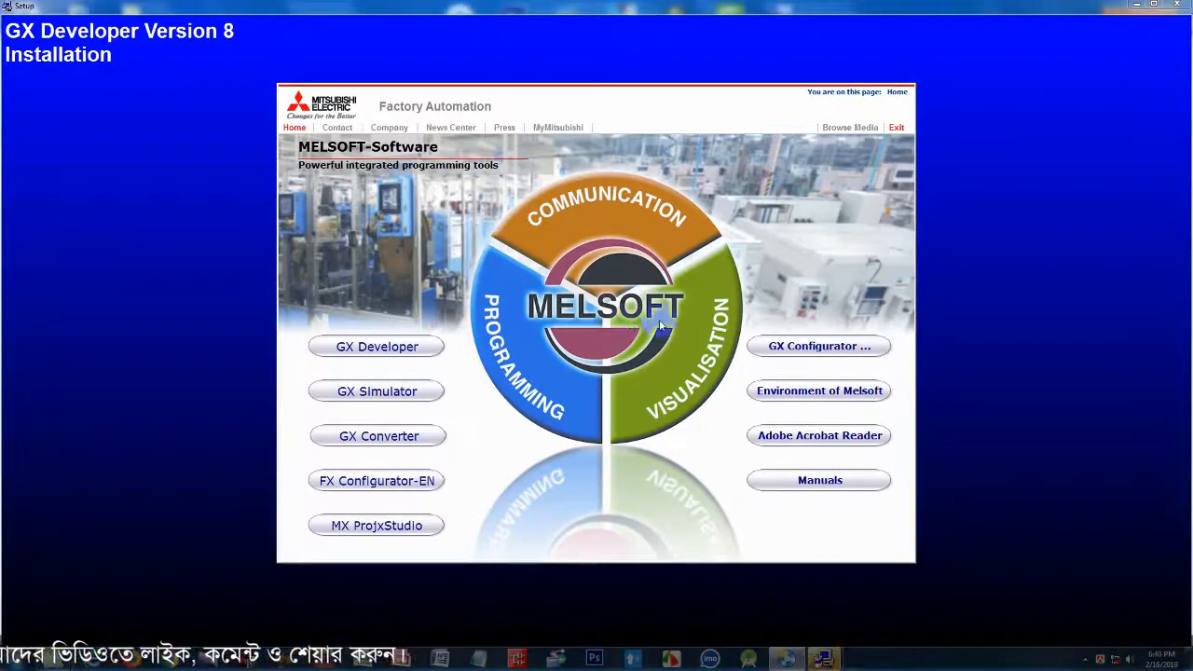
mouse_move(821, 658)
left_click(863, 596)
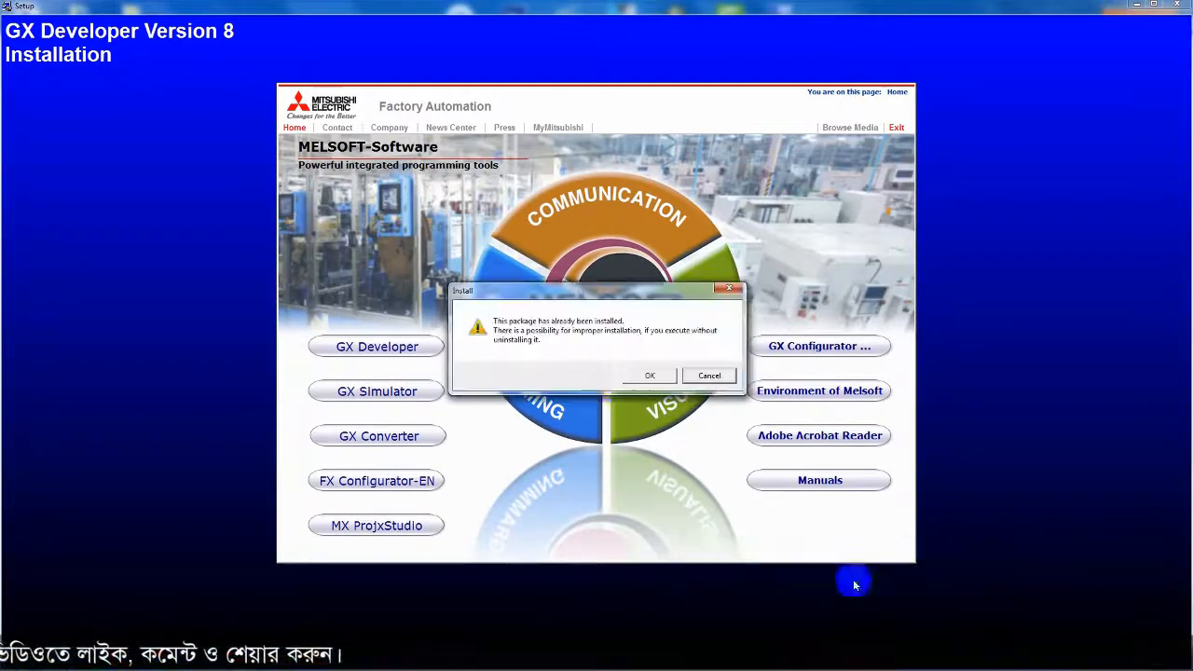
left_click(653, 376)
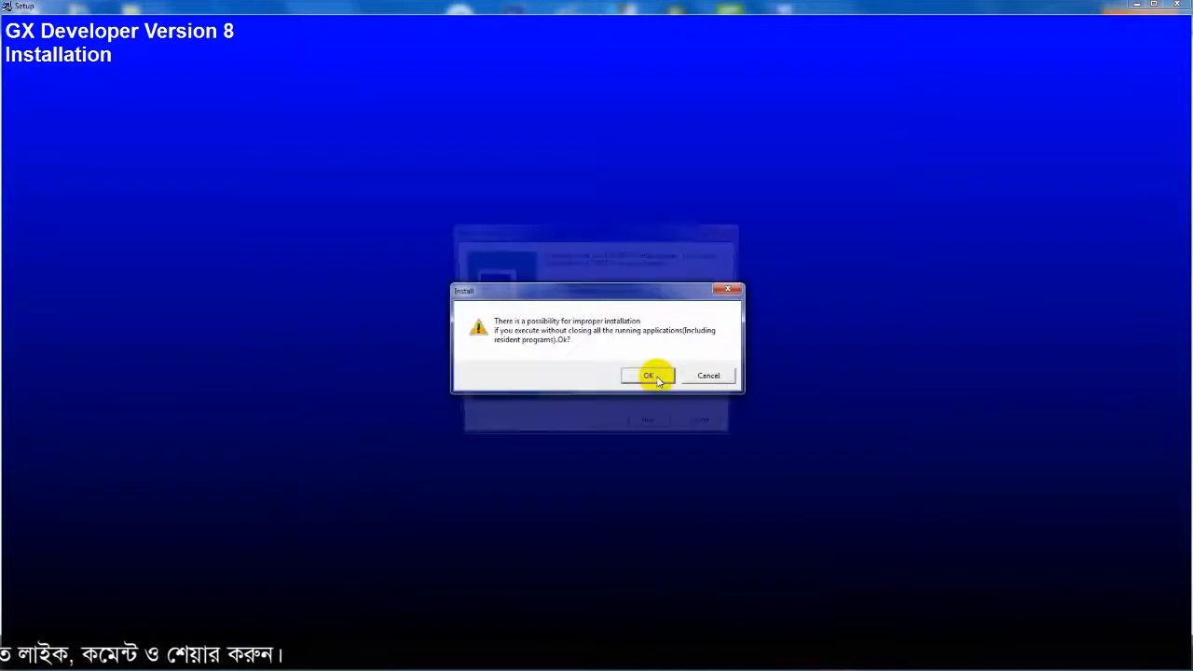
left_click(652, 375)
- Enter the user's name and company in GX Developer setup and confirm the registration
left_click(658, 433)
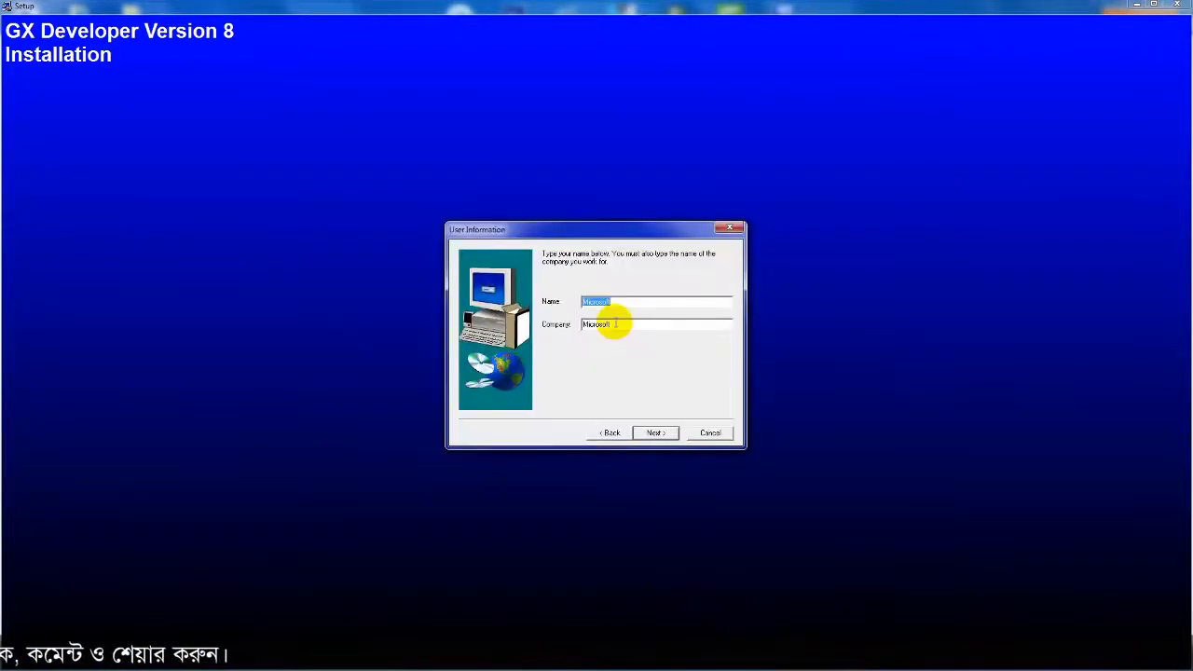
key("BackSpace")
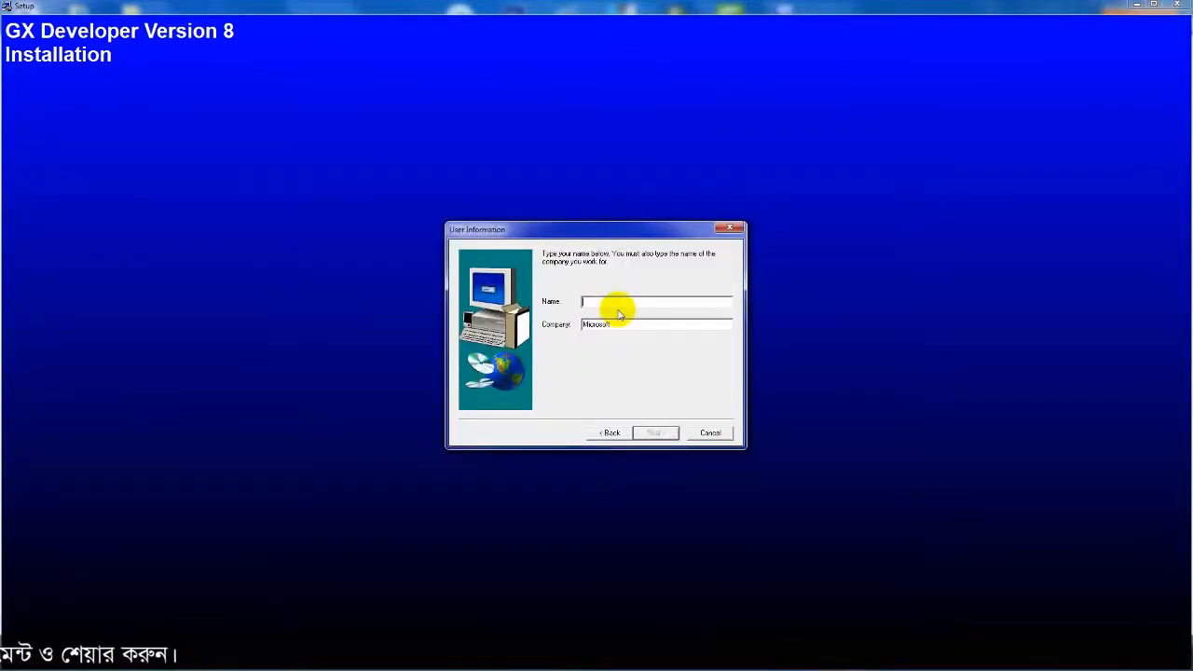
type("MD")
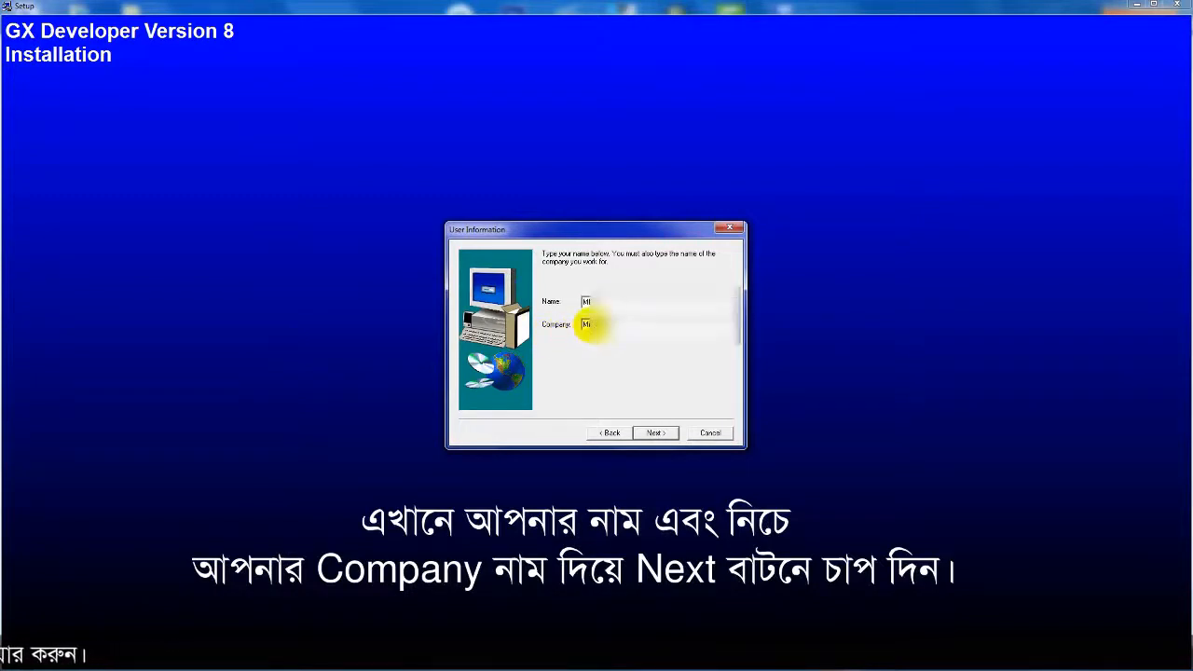
double_click(590, 325)
type("A")
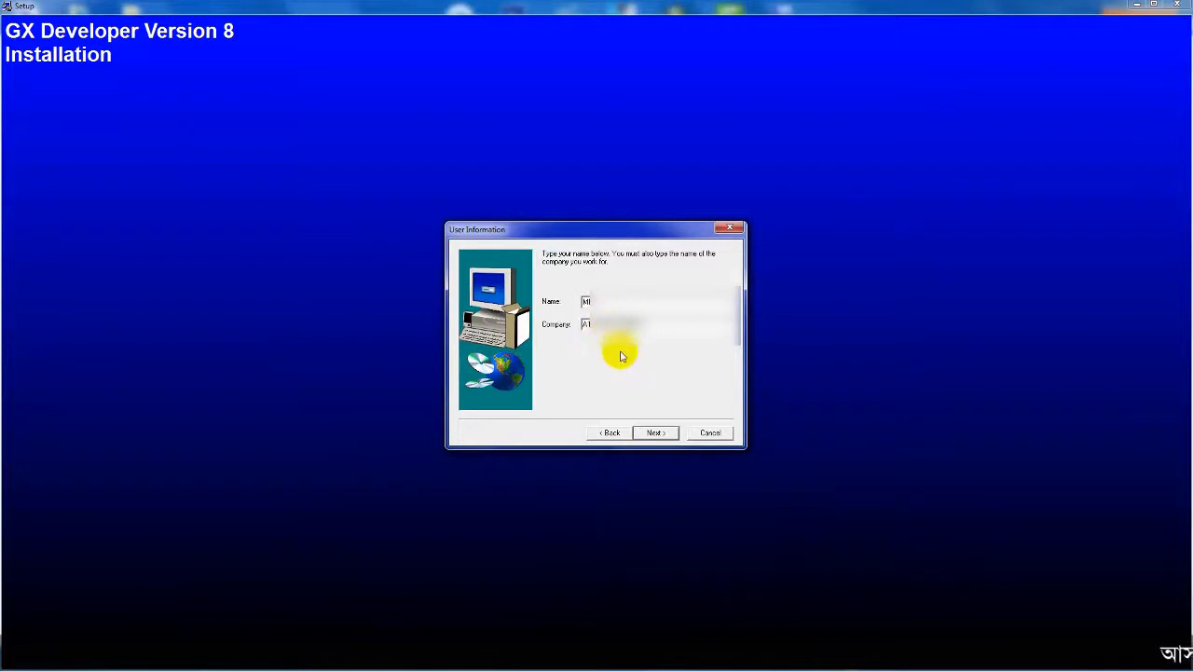
left_click(655, 435)
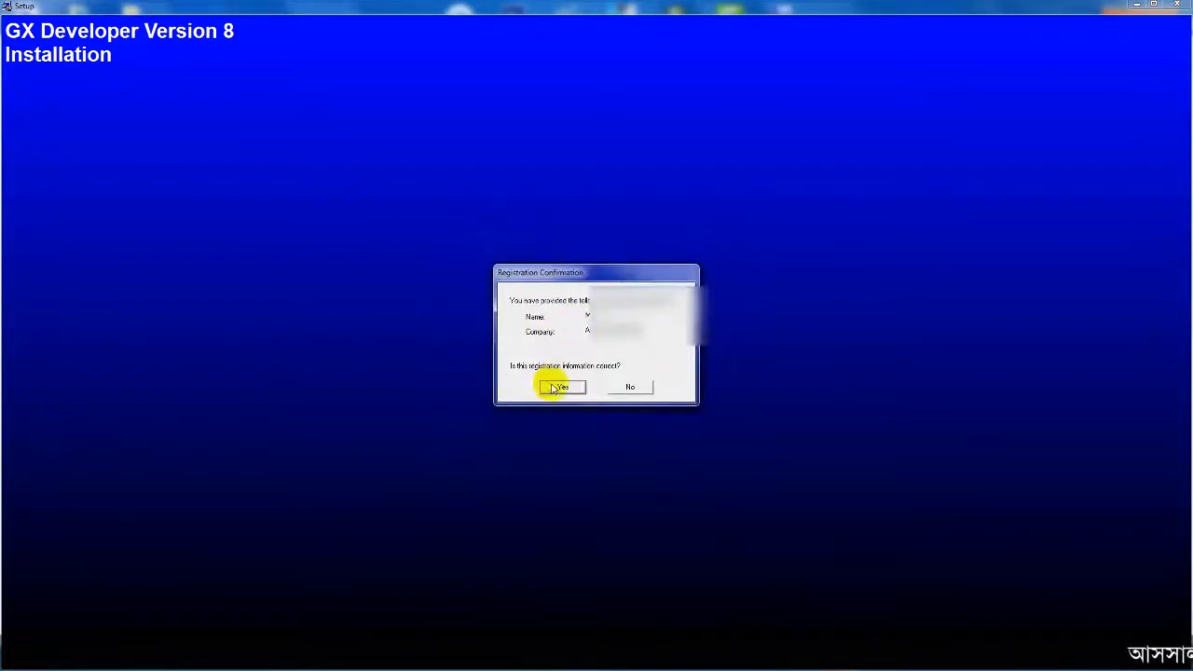
left_click(554, 383)
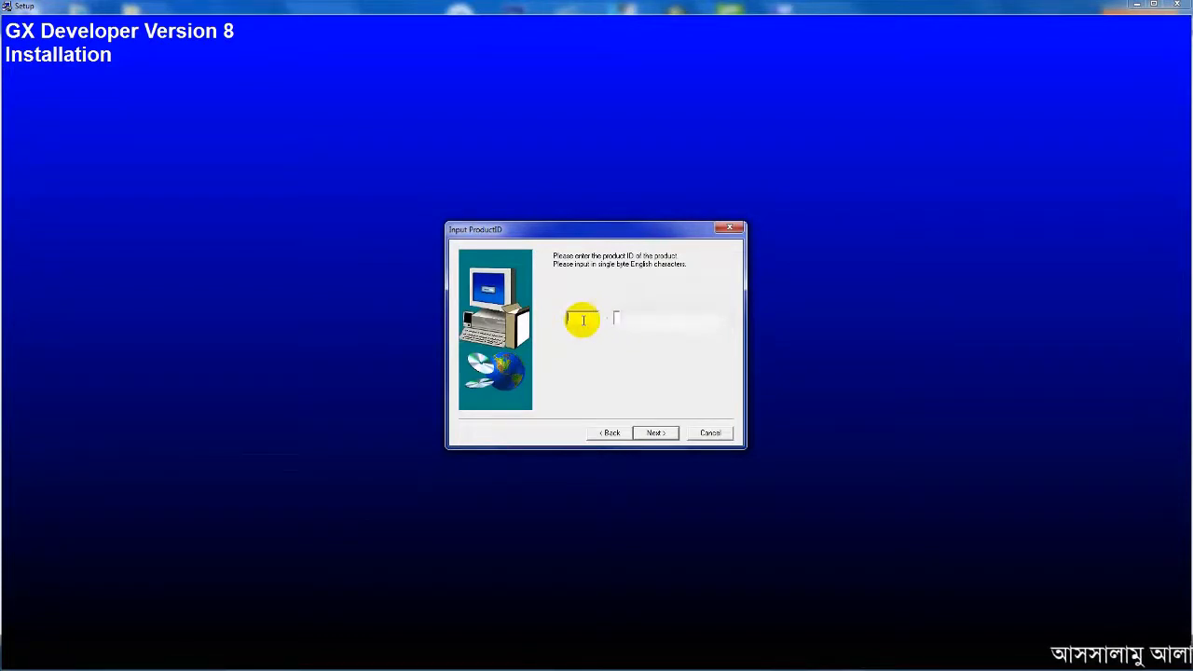
- Fill in both product ID boxes and submit them
left_click(581, 319)
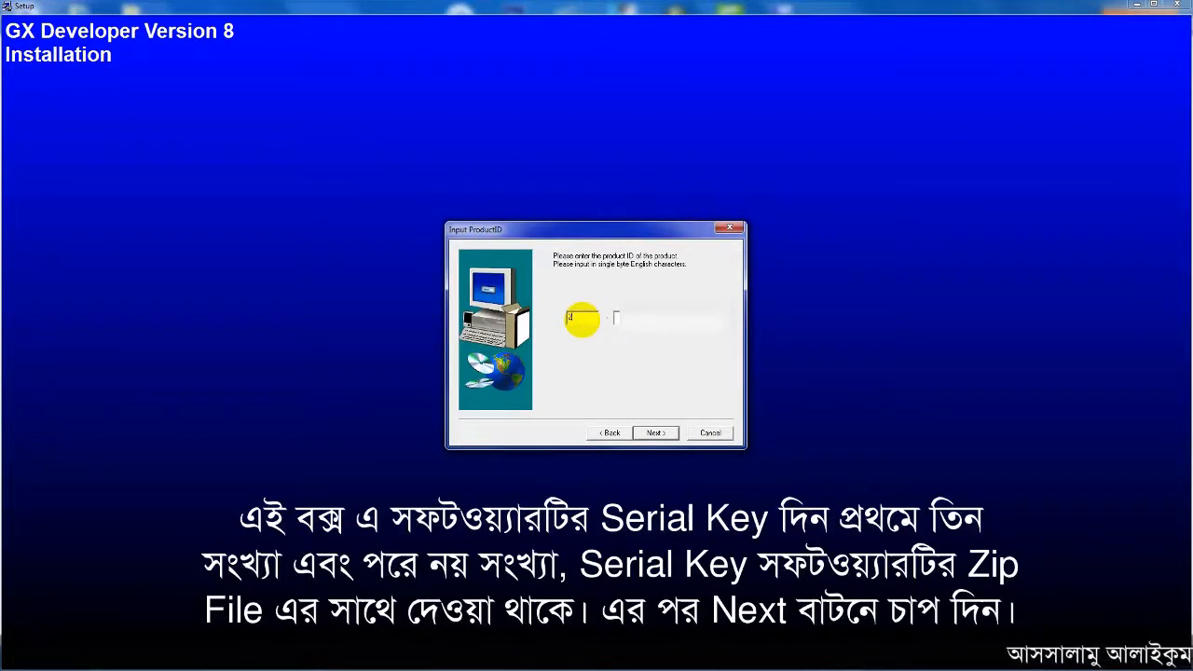
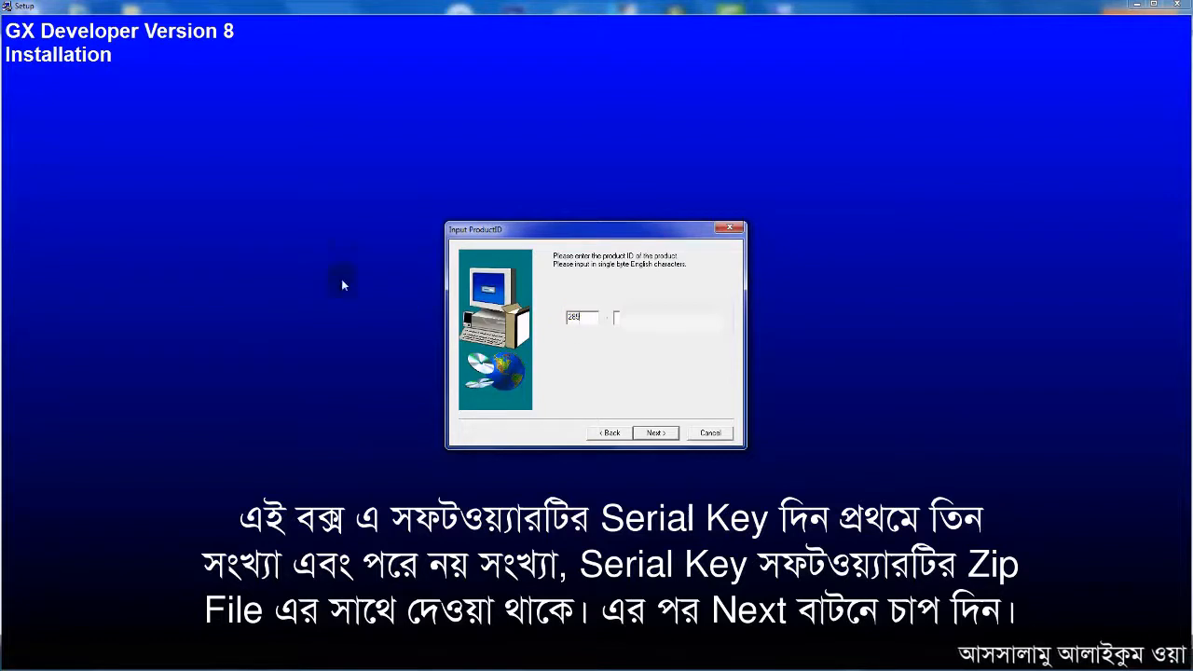
left_click(636, 319)
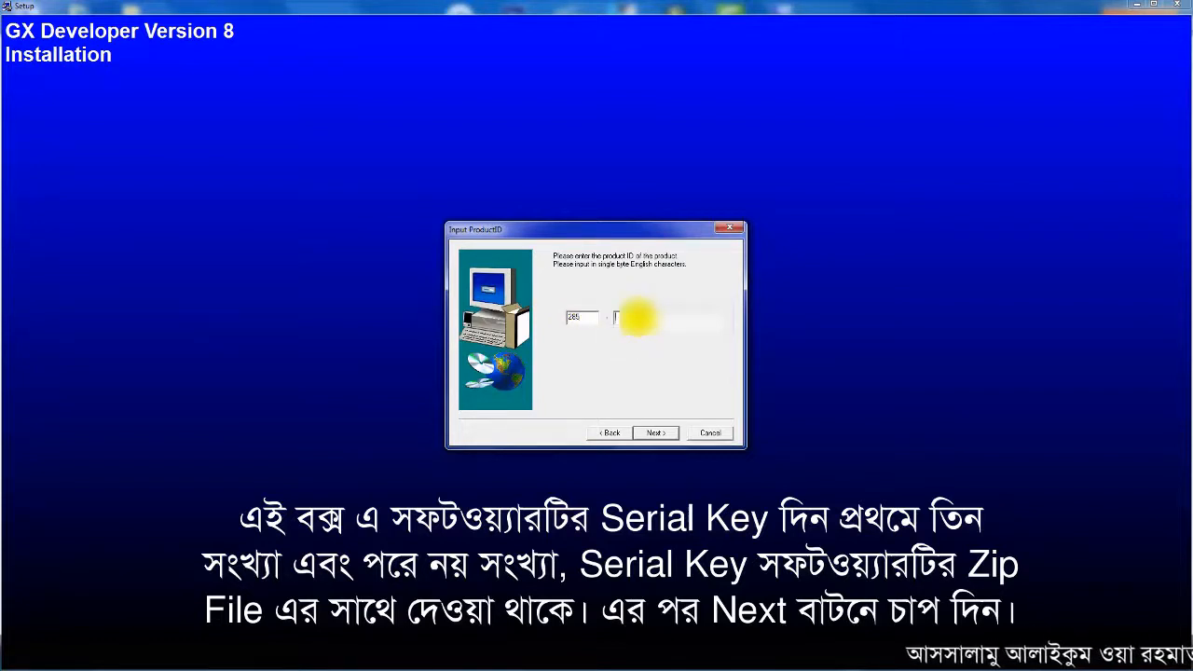
type("0")
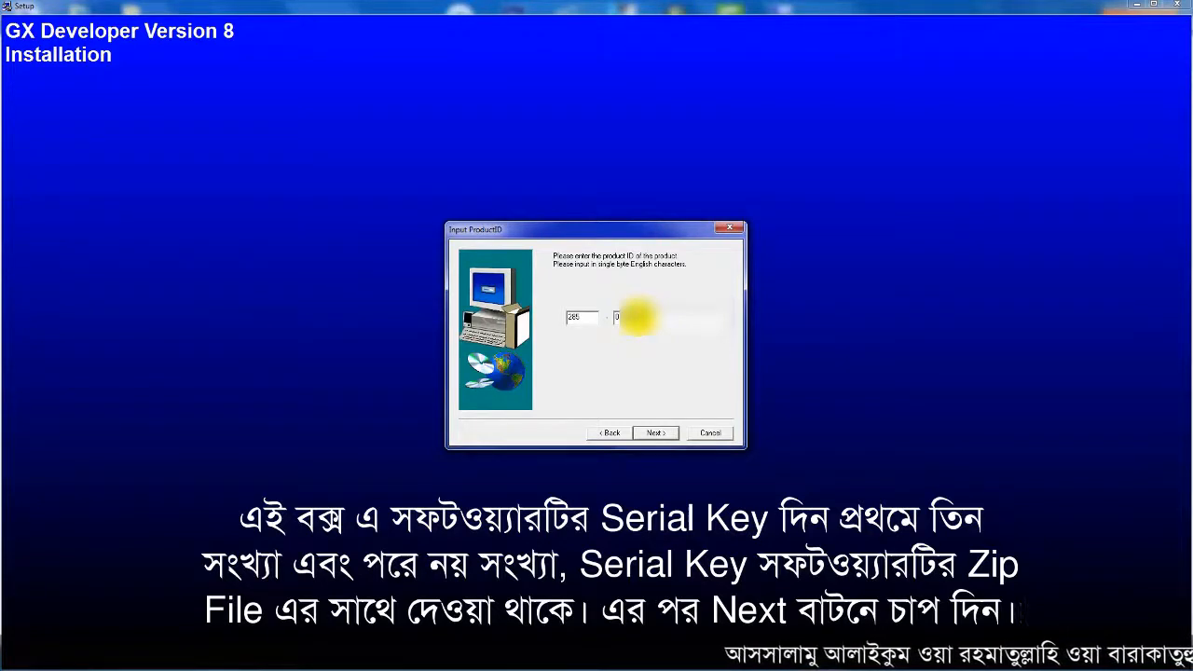
left_click(655, 433)
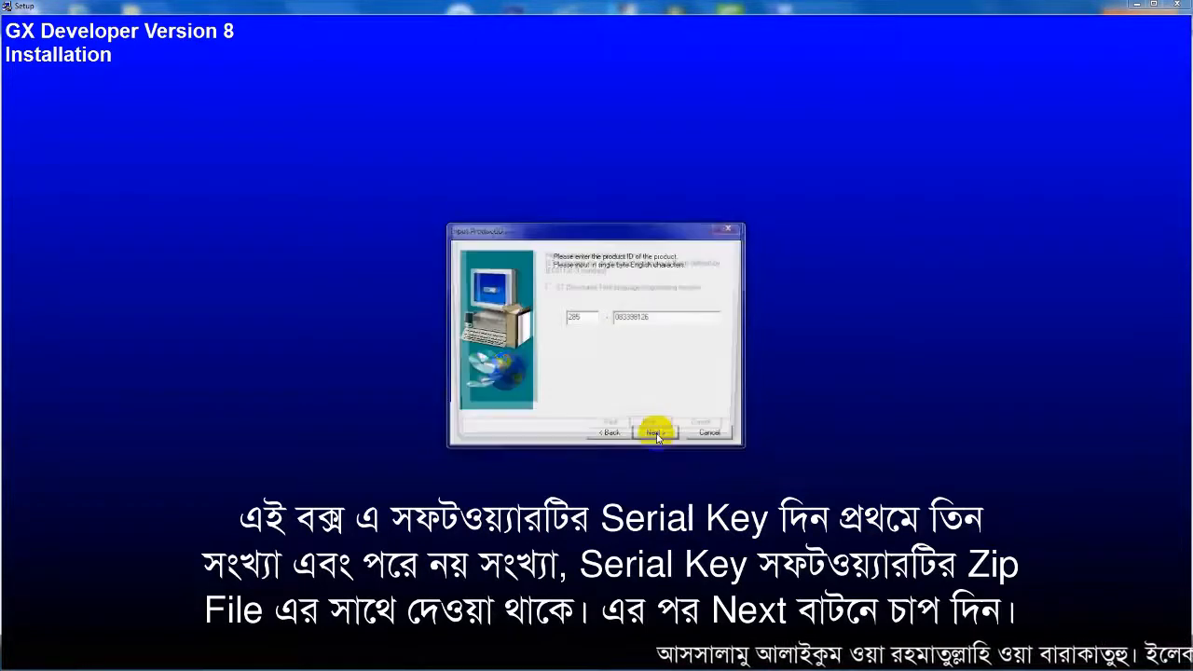
- Install with default components and destination, then acknowledge completion and decline the LCPU Logging instructions
left_click(655, 432)
left_click(656, 432)
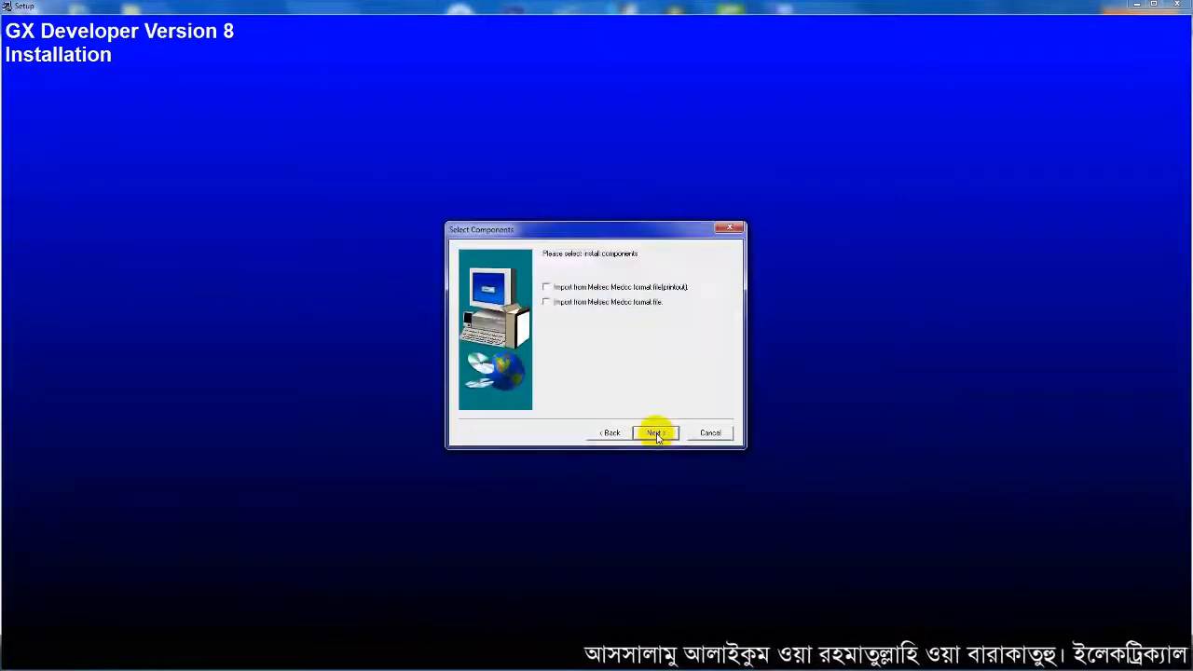
left_click(655, 432)
left_click(655, 432)
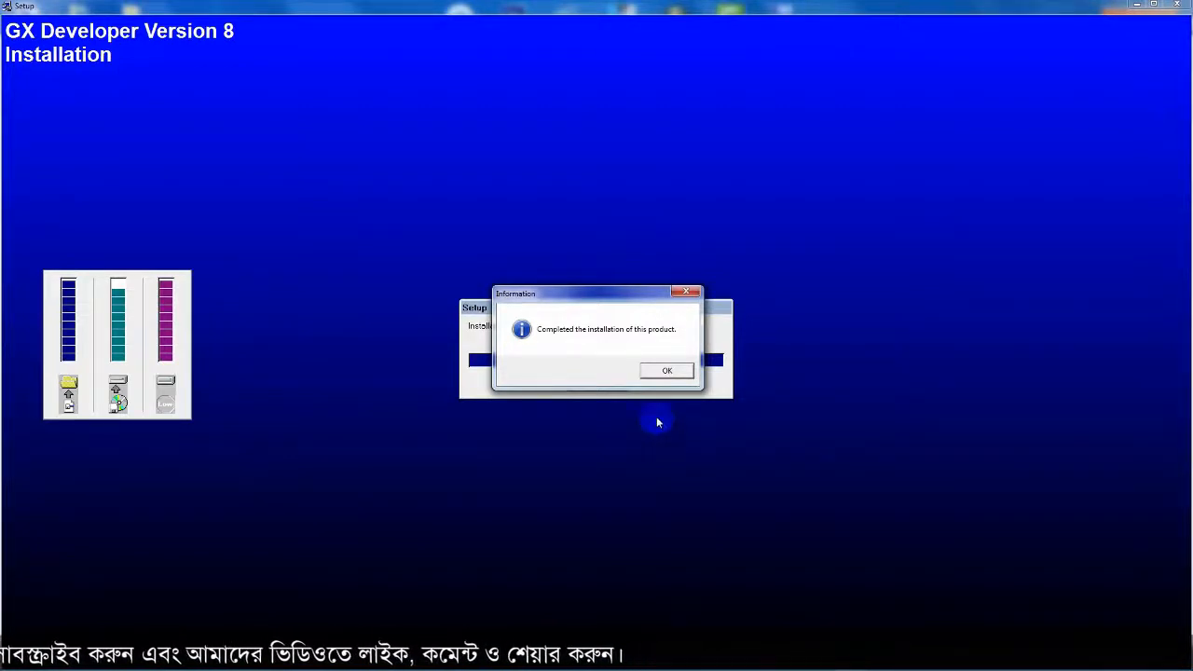
left_click(666, 371)
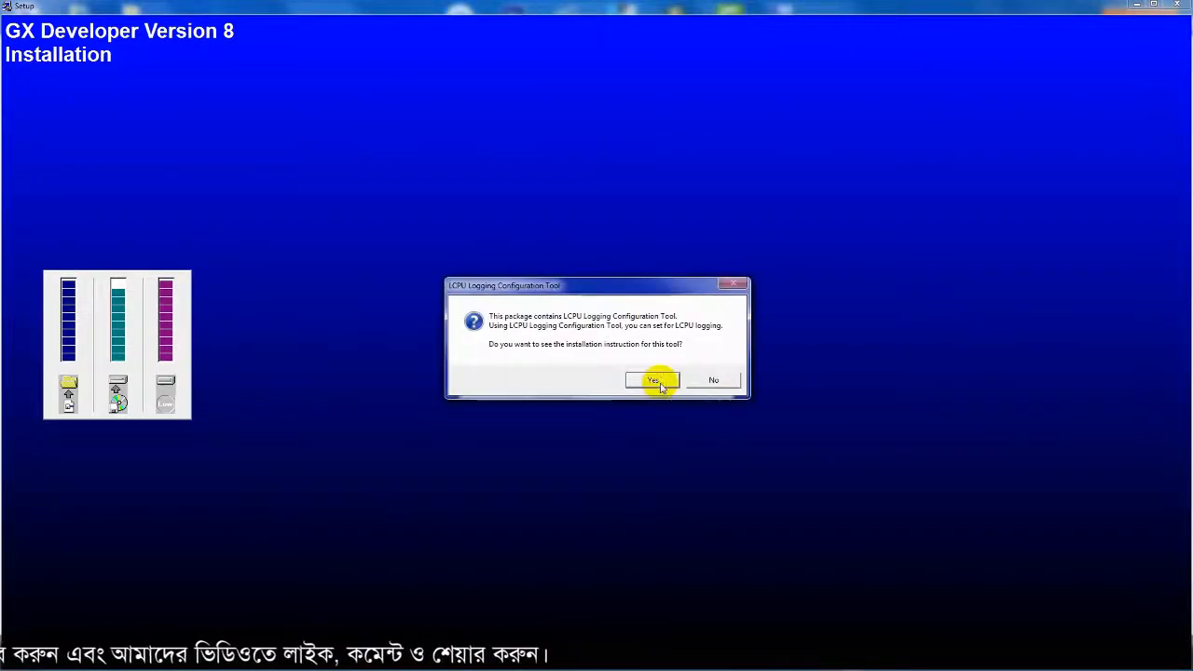
left_click(711, 378)
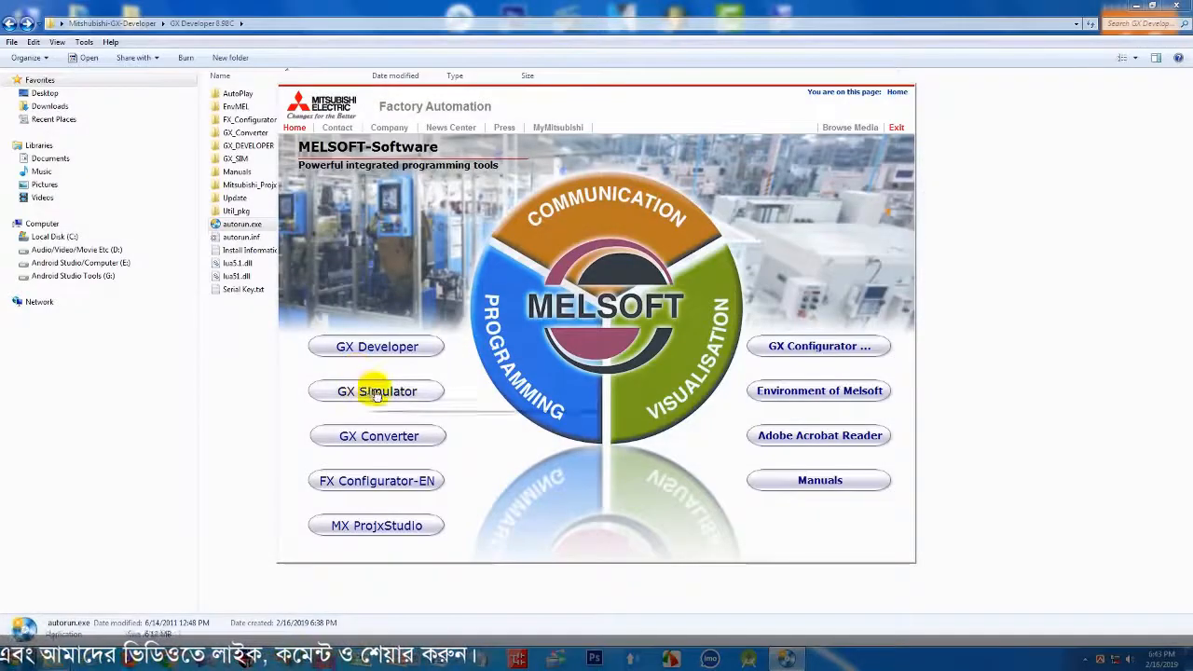
- Launch the GX Simulator install from the MELSOFT launcher and accept its install warning
left_click(418, 397)
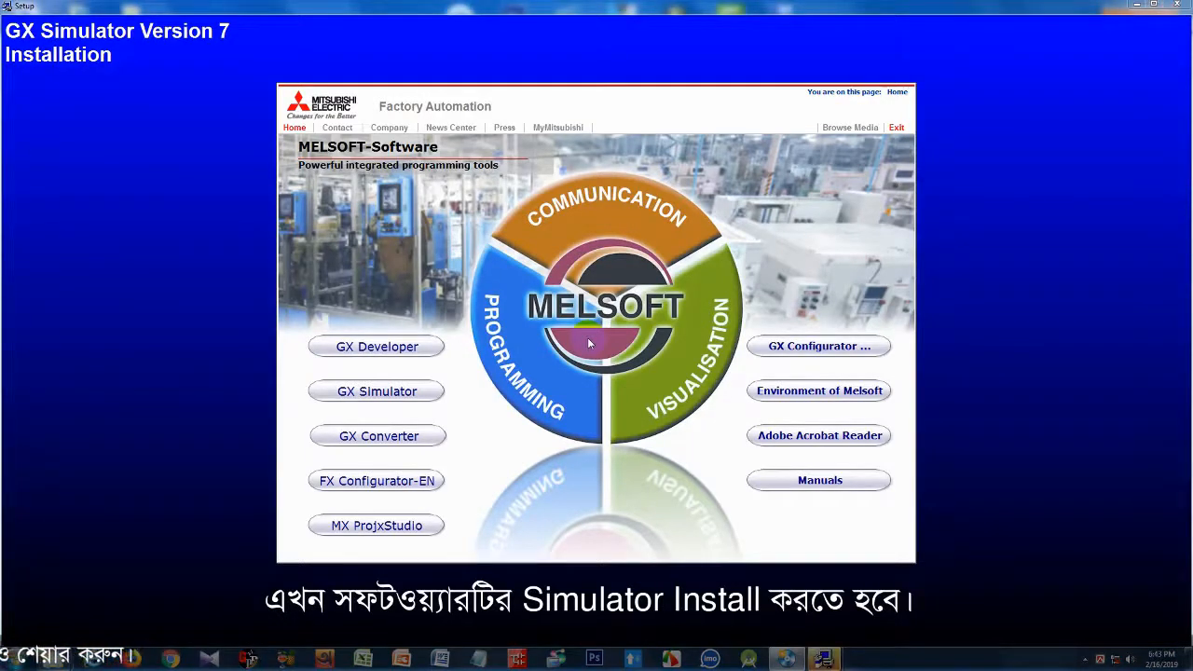
mouse_move(826, 657)
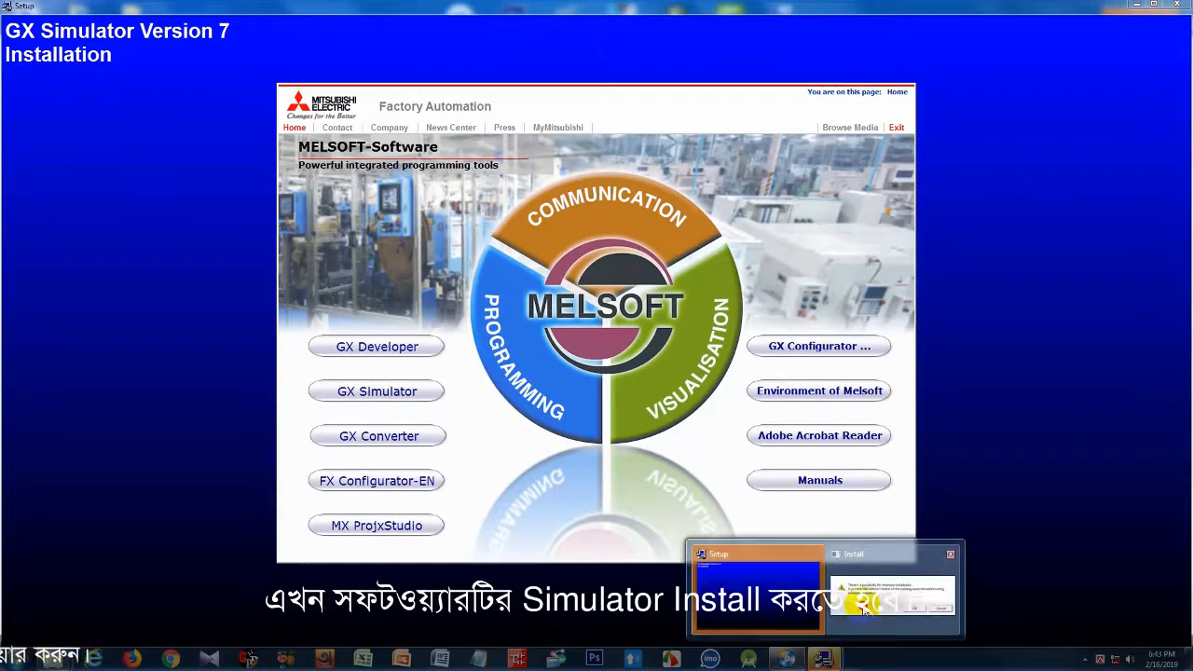
left_click(852, 601)
left_click(649, 376)
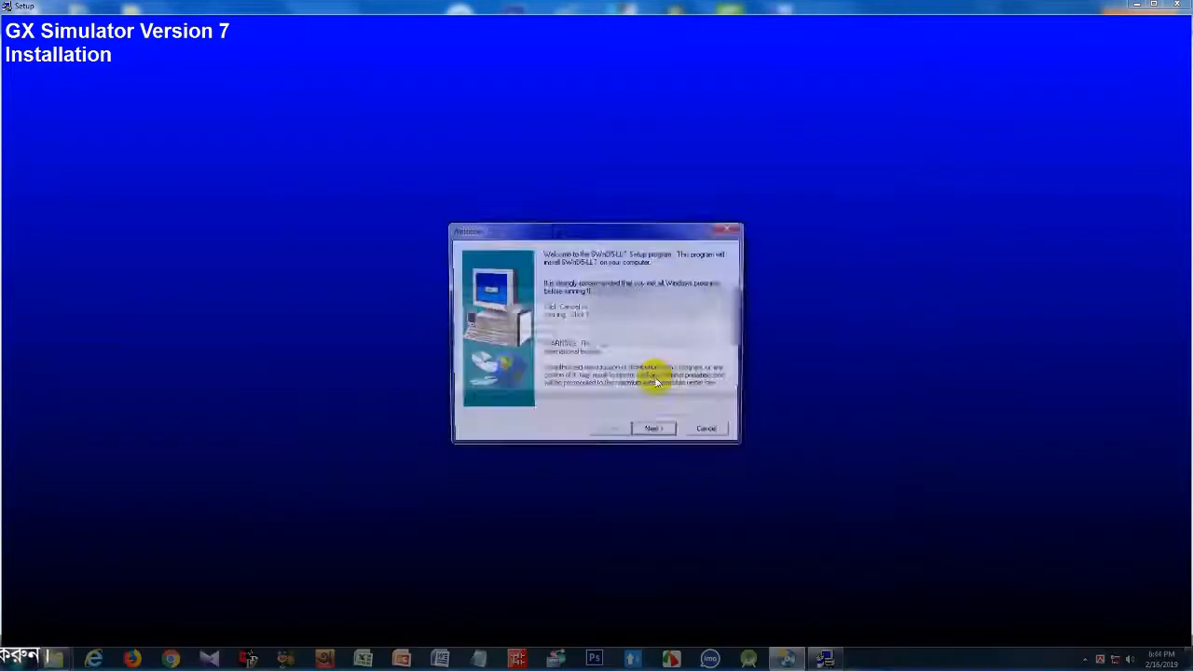
- Pass the welcome page and replace the pre-filled name and company with the user's details
left_click(655, 433)
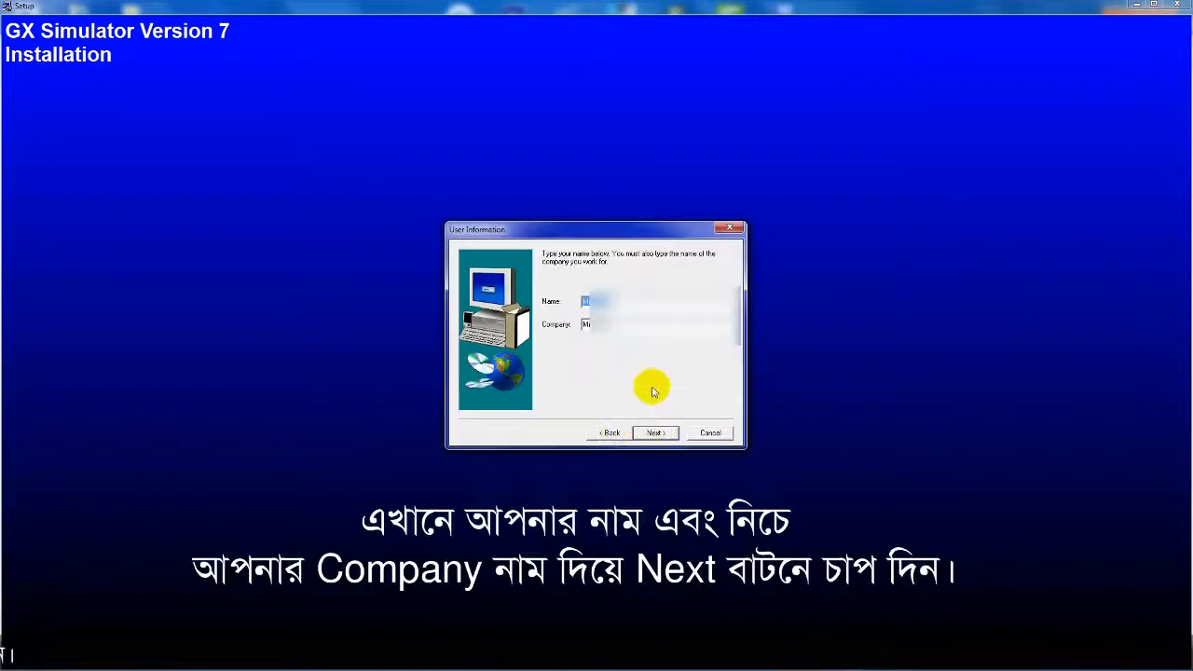
key("BackSpace")
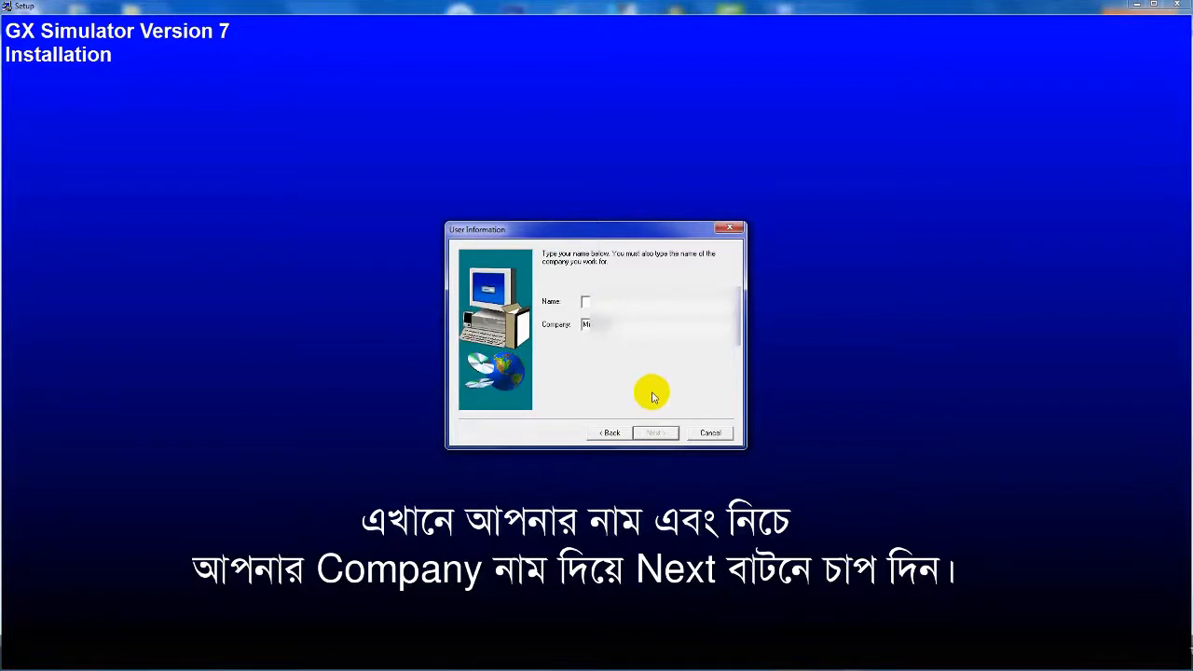
type("Mi")
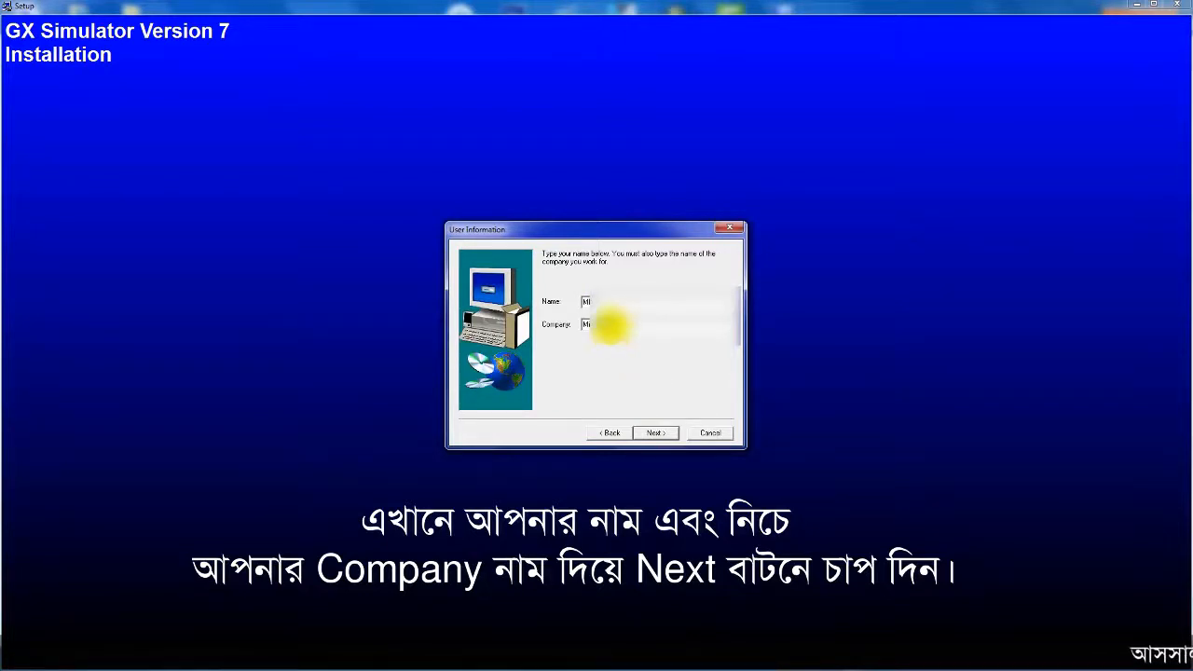
double_click(607, 324)
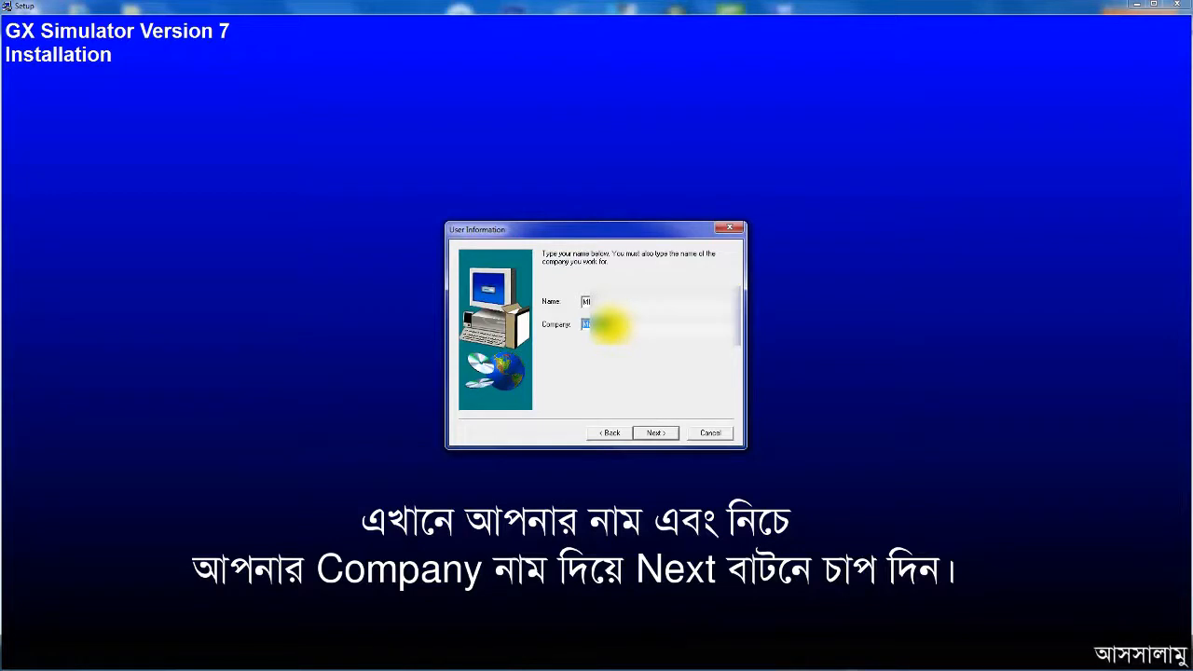
type("AT")
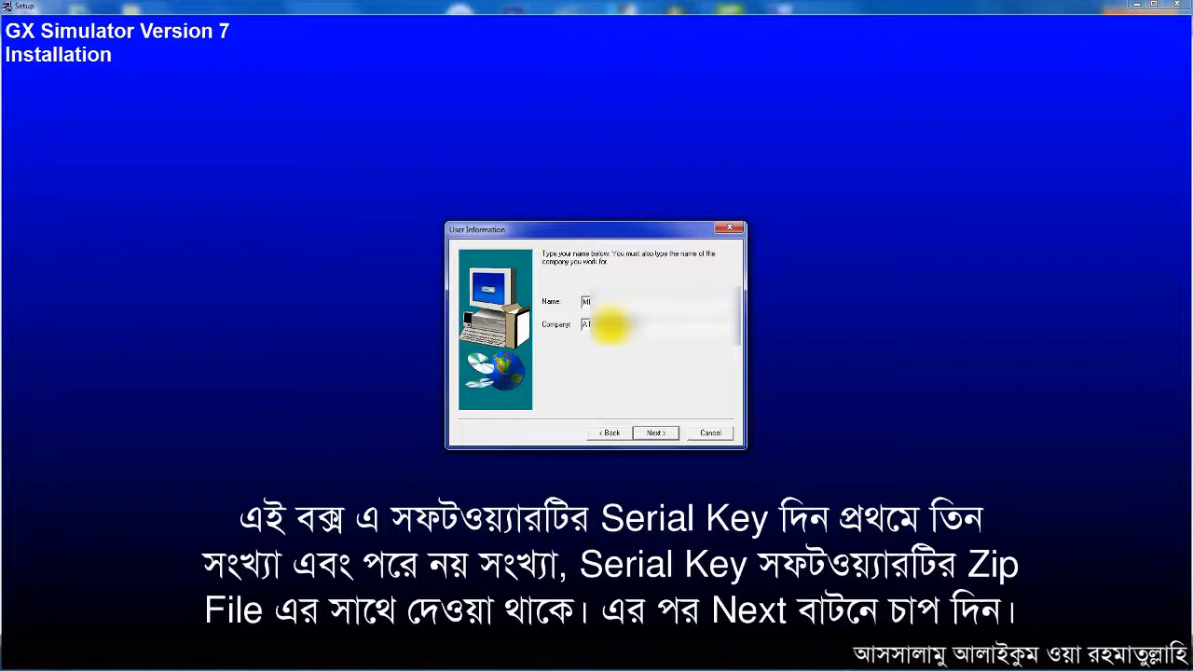
left_click(656, 434)
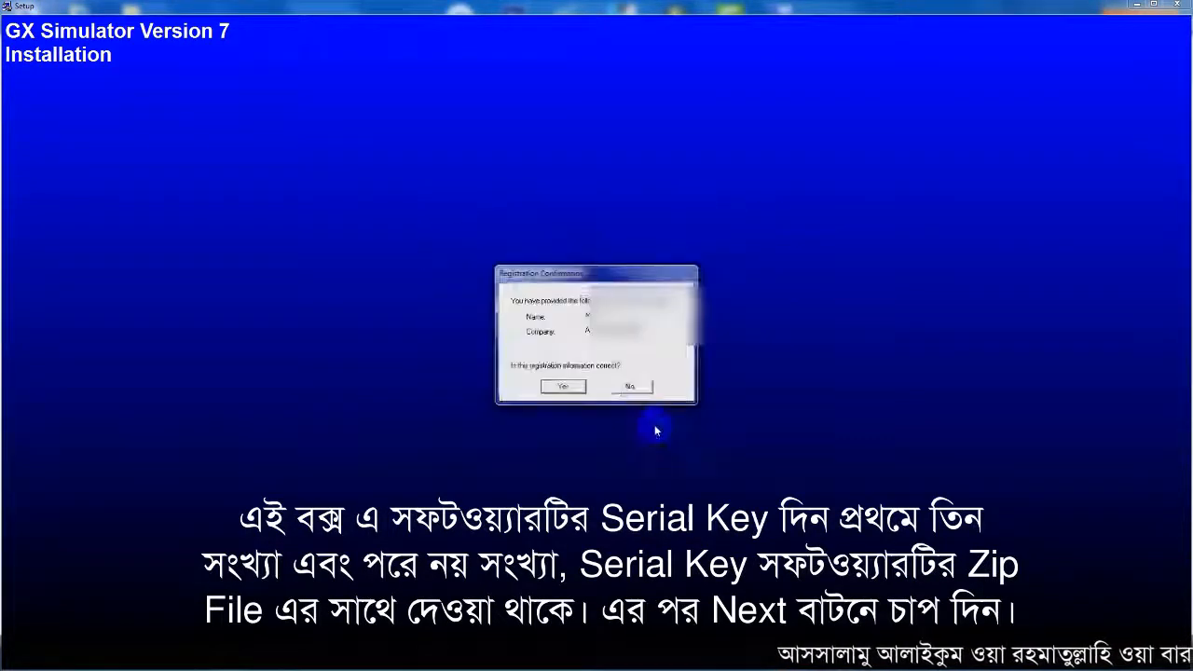
- Confirm the registration and enter the two-part GX Simulator product ID
left_click(549, 390)
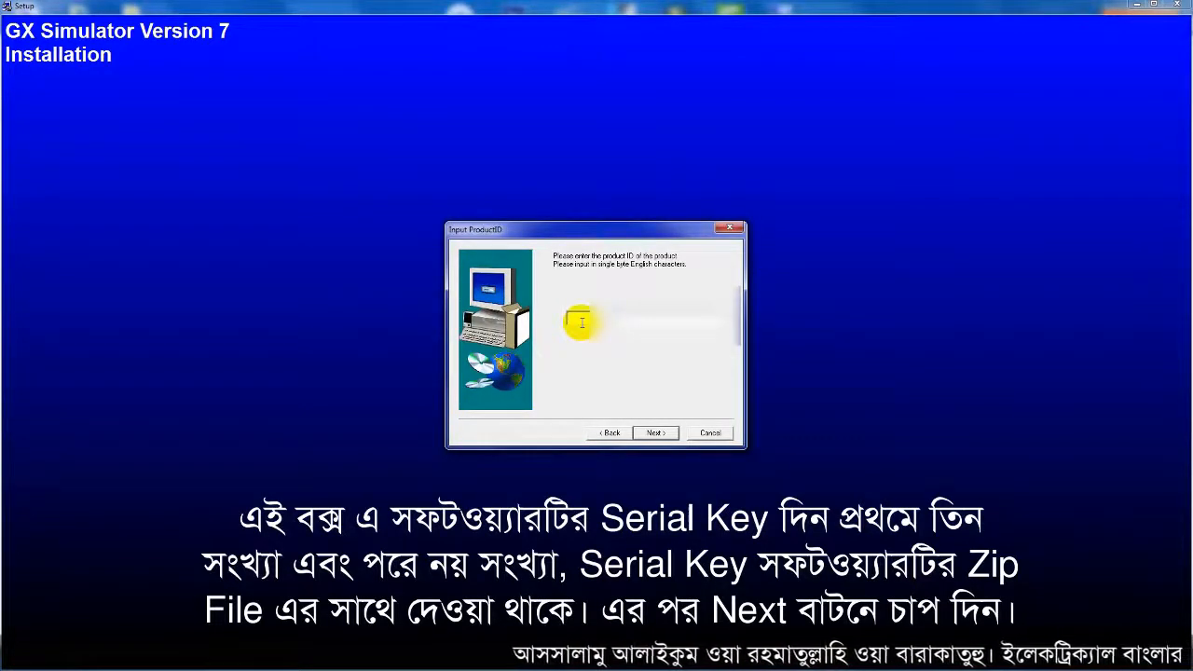
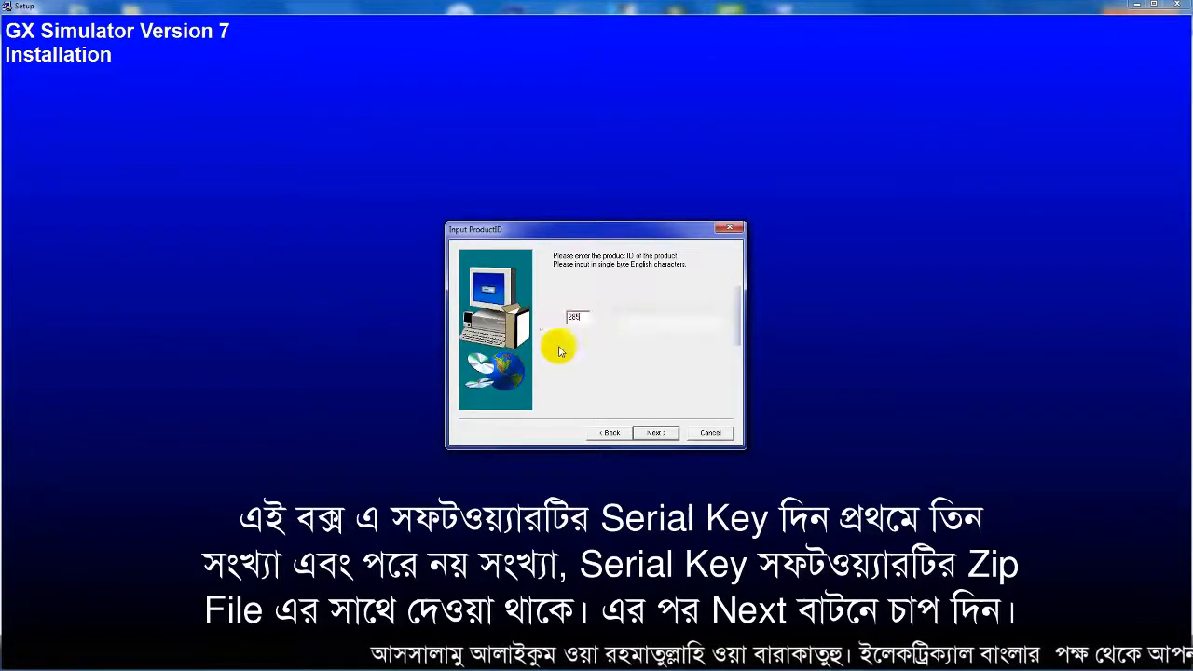
left_click(628, 318)
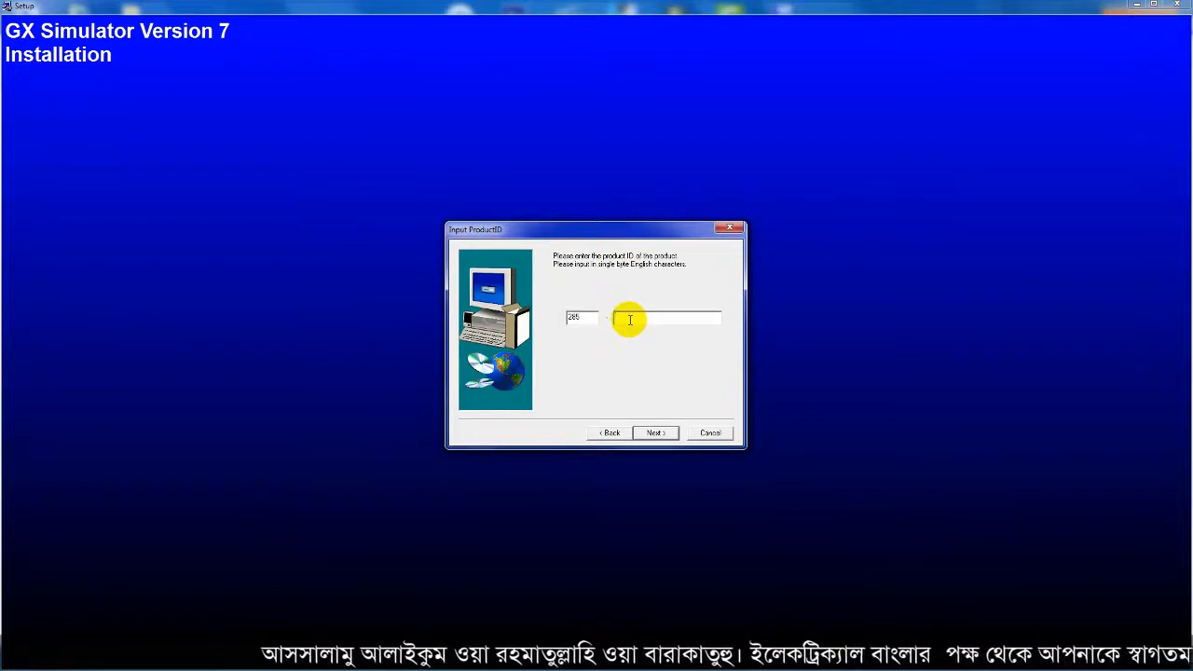
type("0")
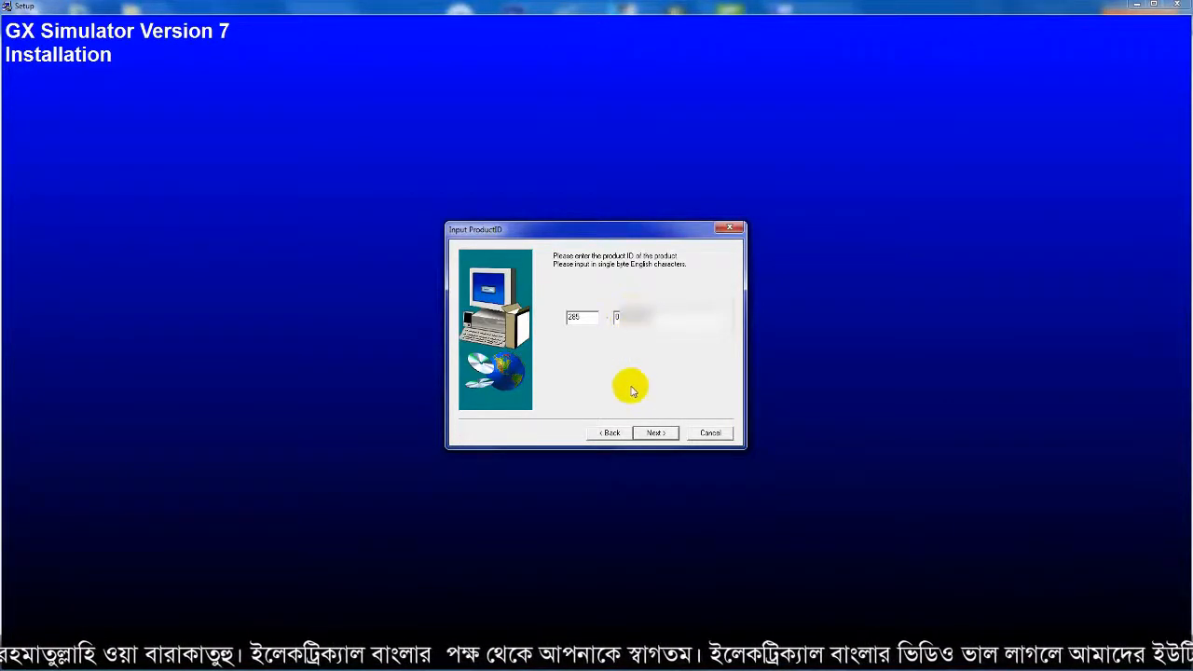
left_click(656, 433)
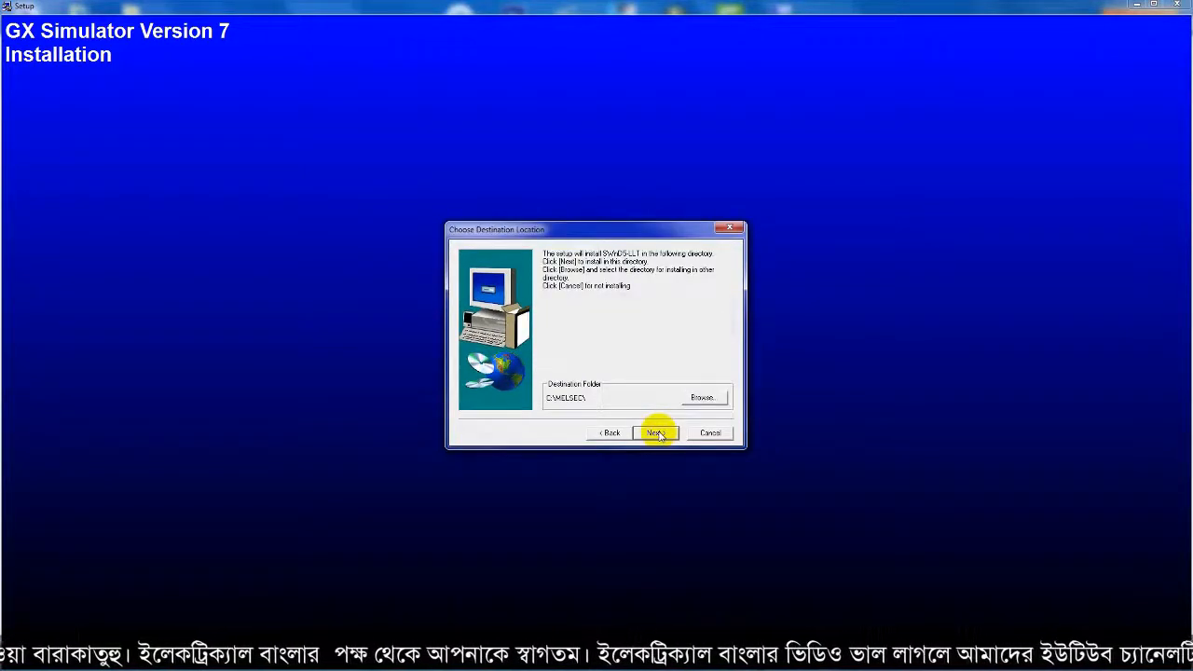
- Install GX Simulator into C:\MELSEC\ and acknowledge the completion message
left_click(656, 433)
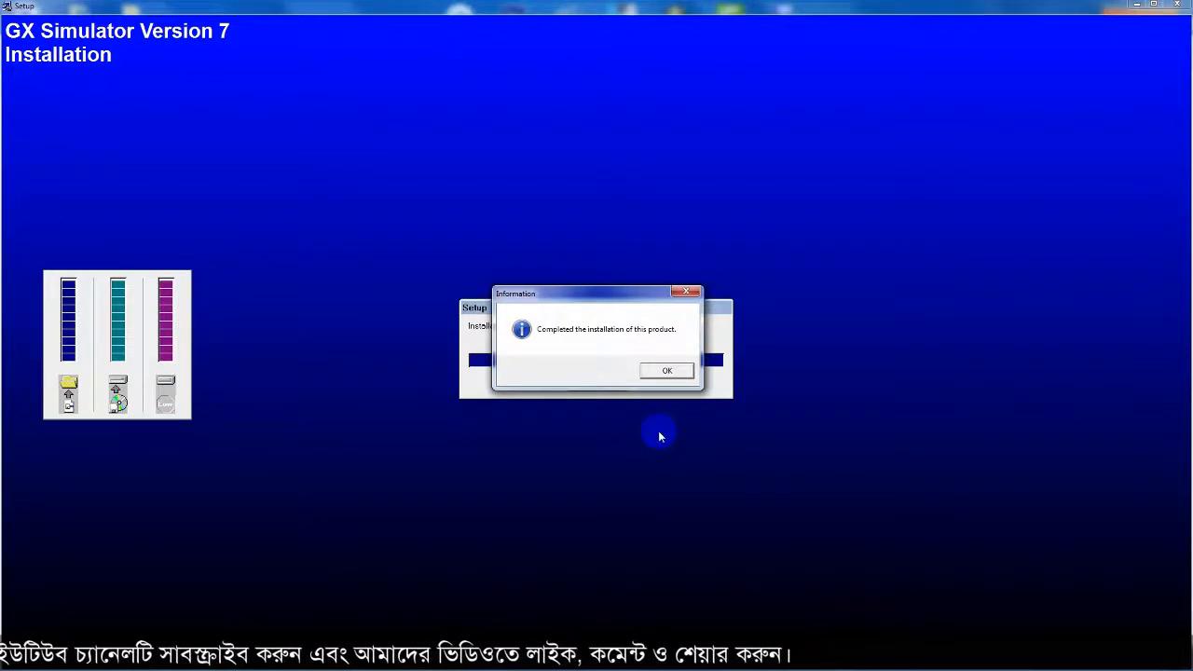
left_click(676, 370)
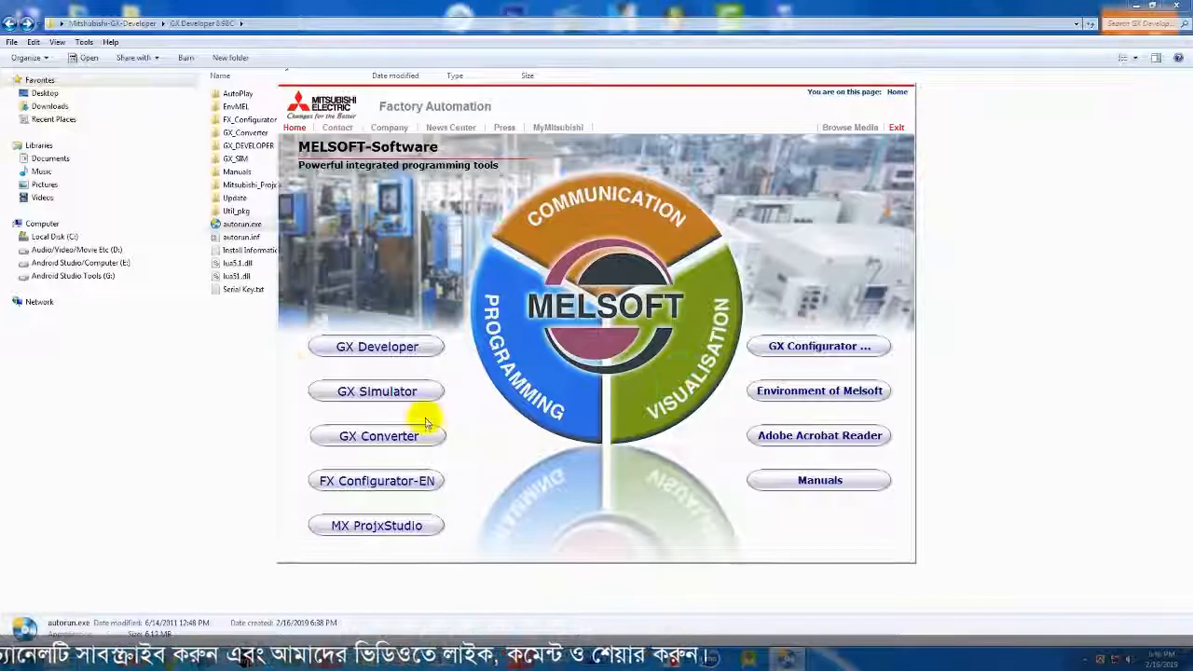
- Exit the MELSOFT launcher, close the installation folder window, and refresh the desktop
left_click(897, 127)
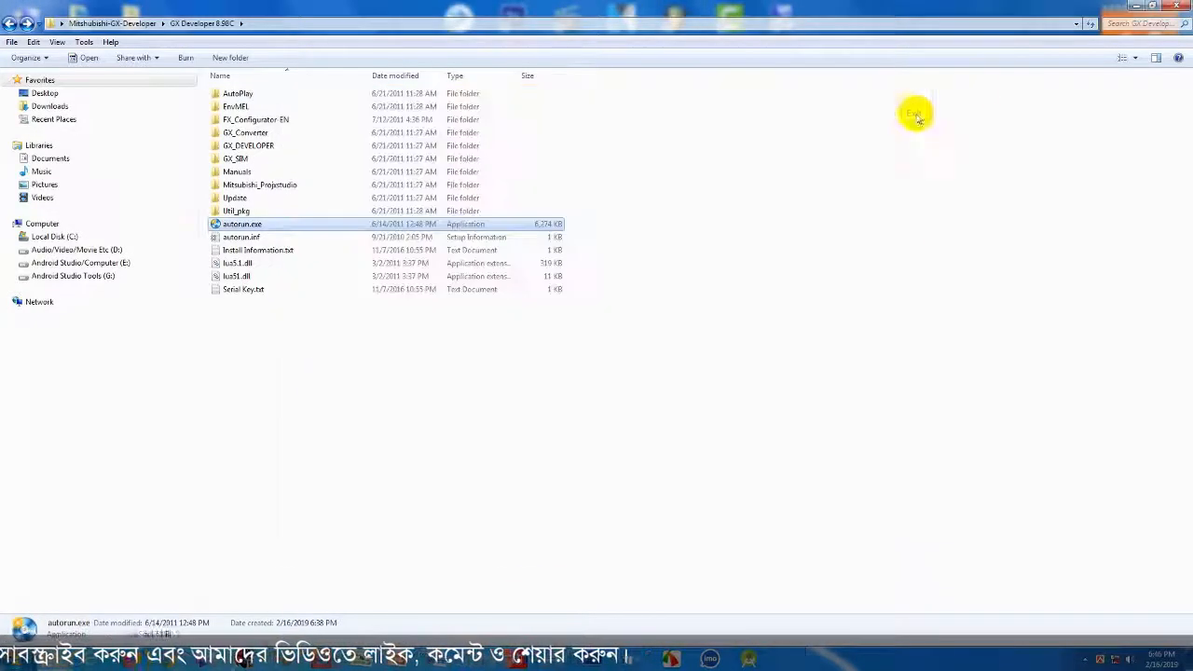
left_click(1175, 7)
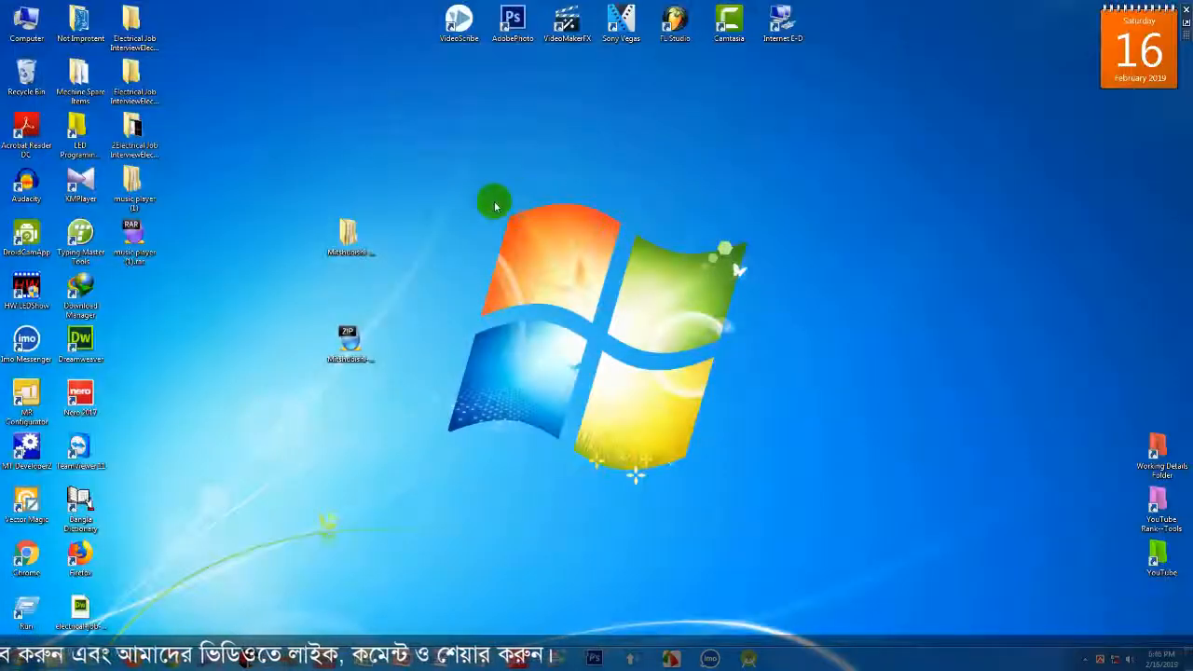
right_click(477, 195)
left_click(509, 238)
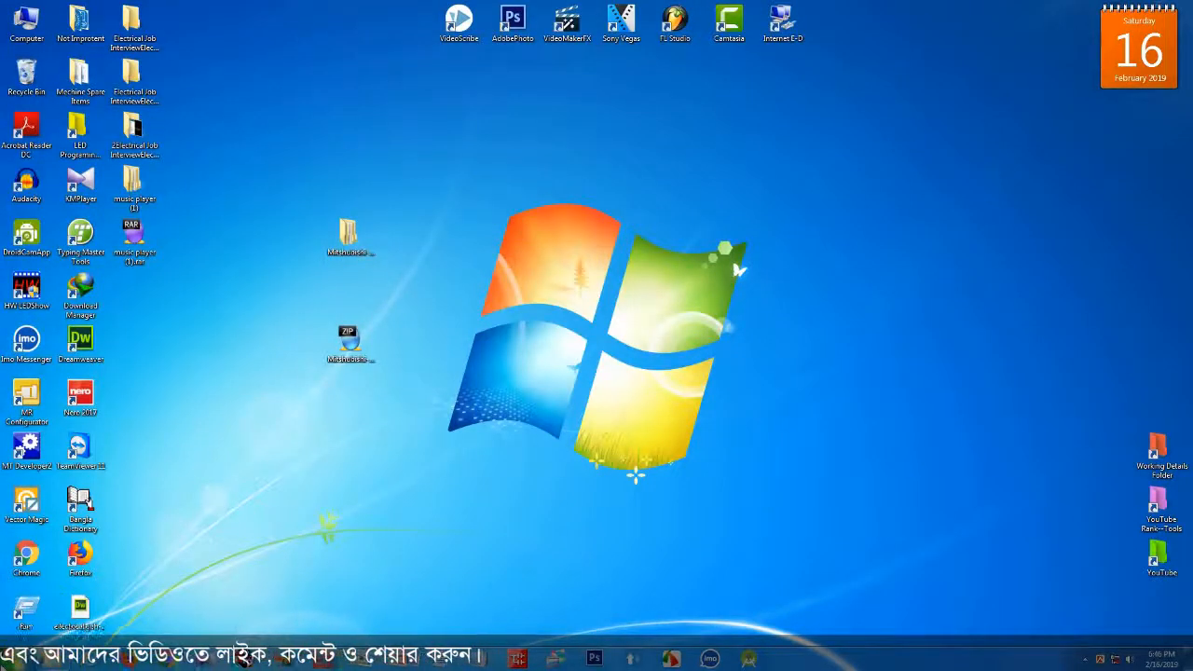
- Search the Start menu for 'gx' and launch GX Developer
left_click(20, 658)
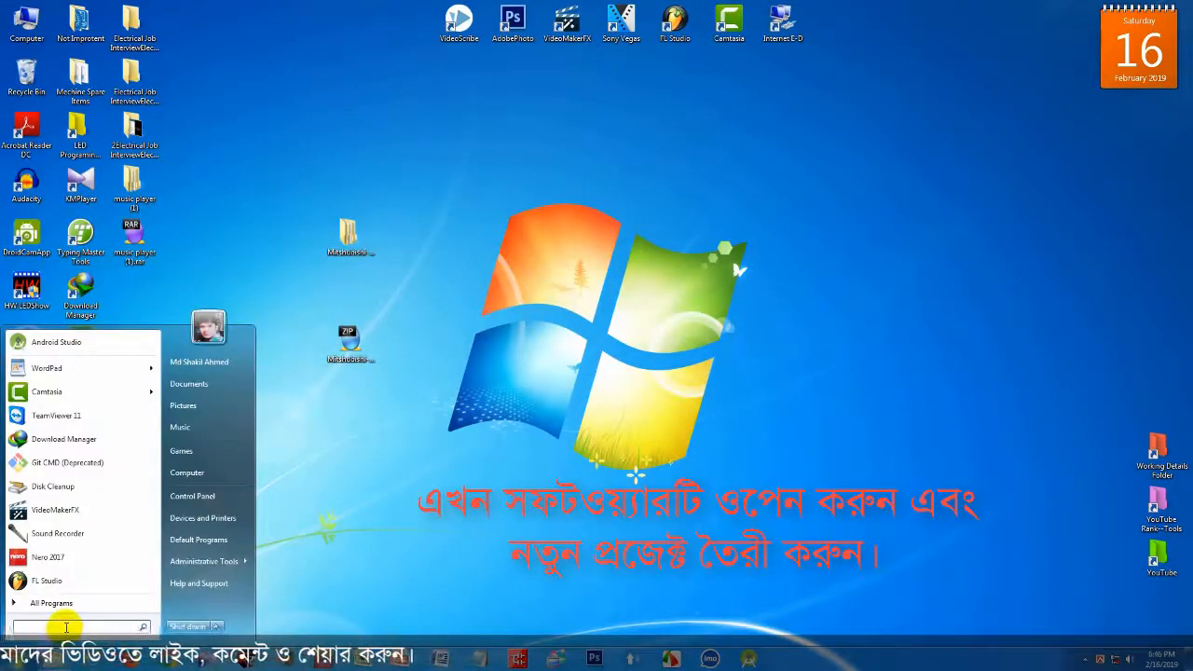
type("gx")
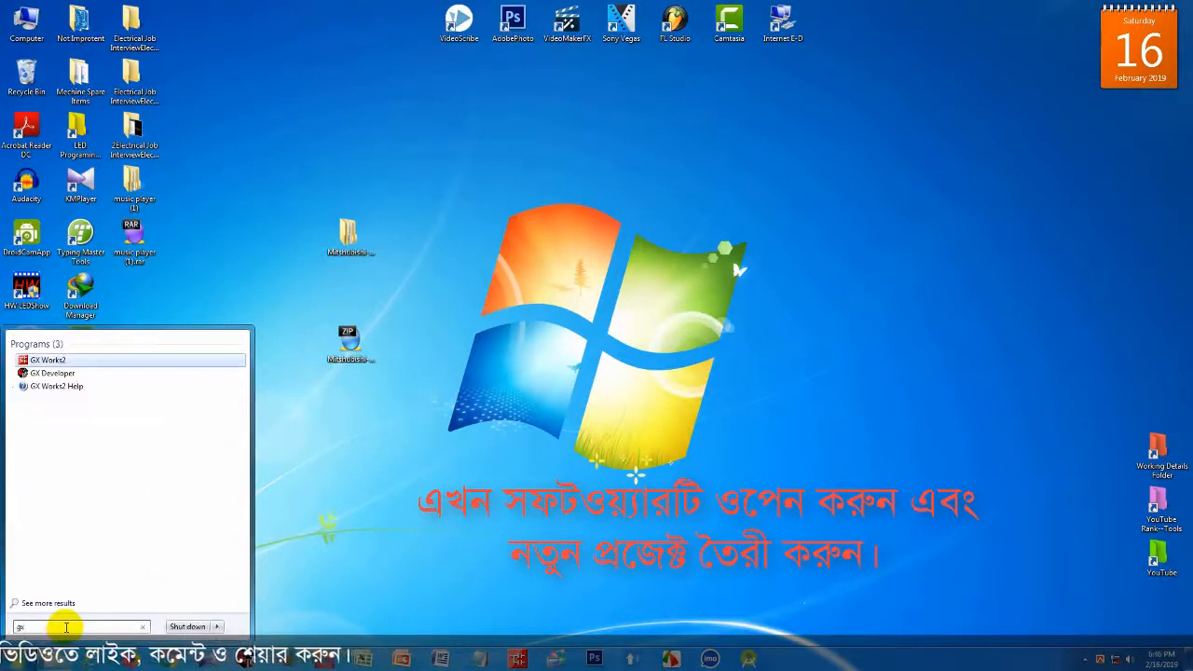
left_click(102, 374)
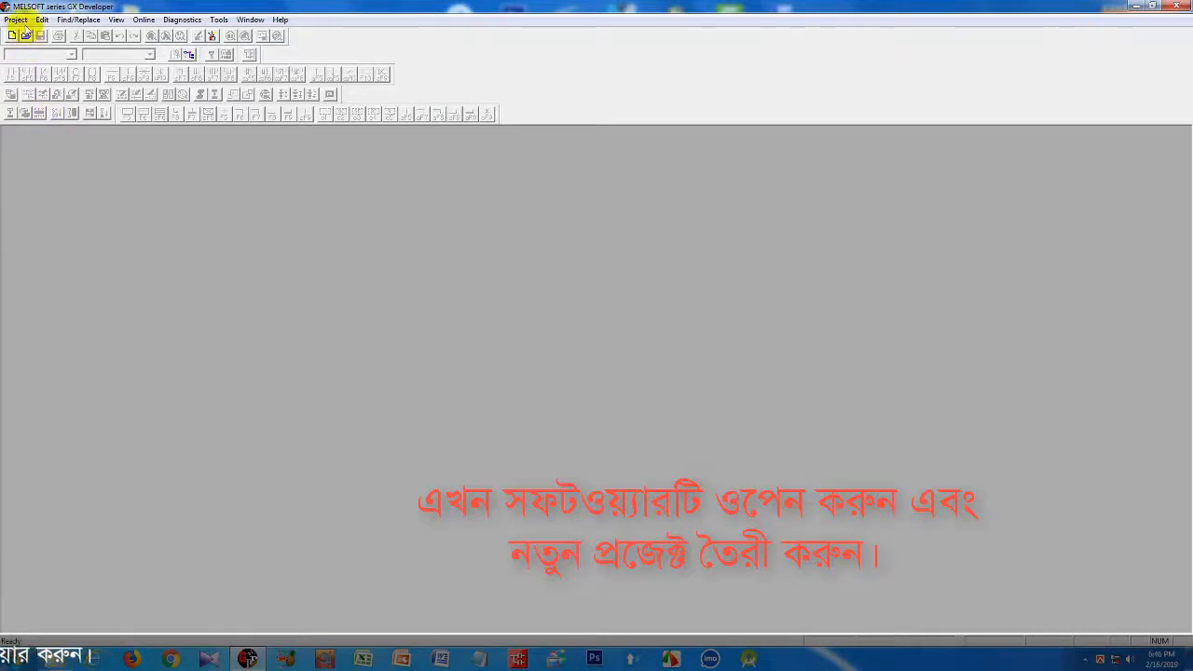
- Create a new QCPU(Qmode) Q02(H) ladder project, then close GX Developer without saving
left_click(16, 19)
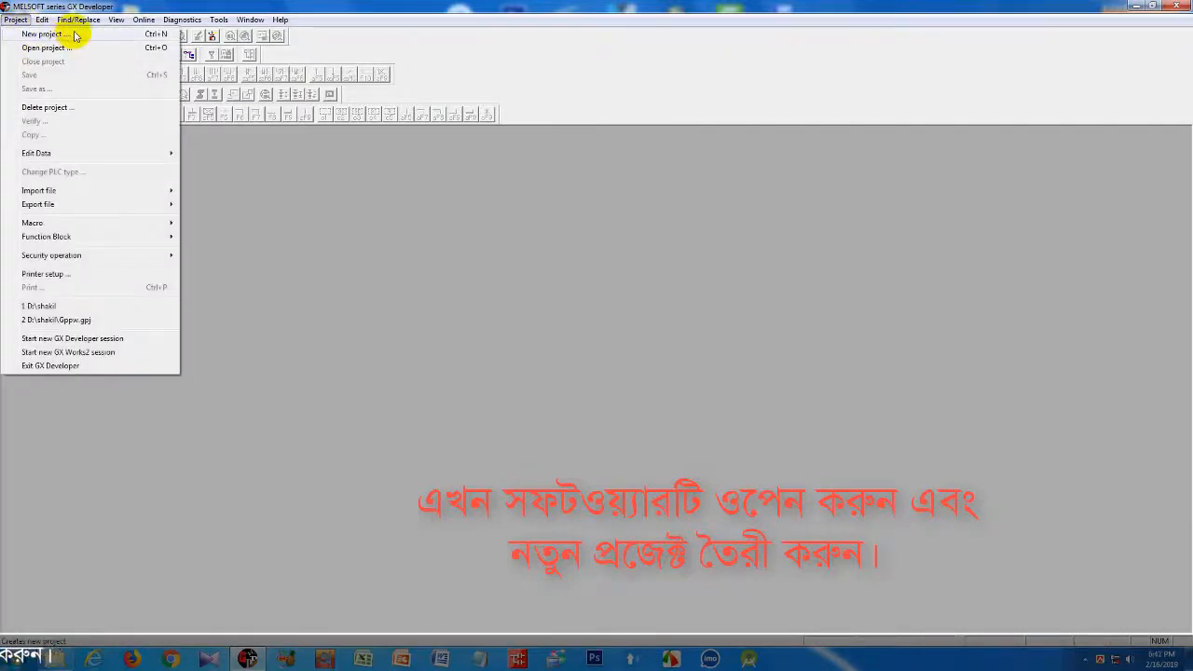
left_click(75, 34)
left_click(551, 230)
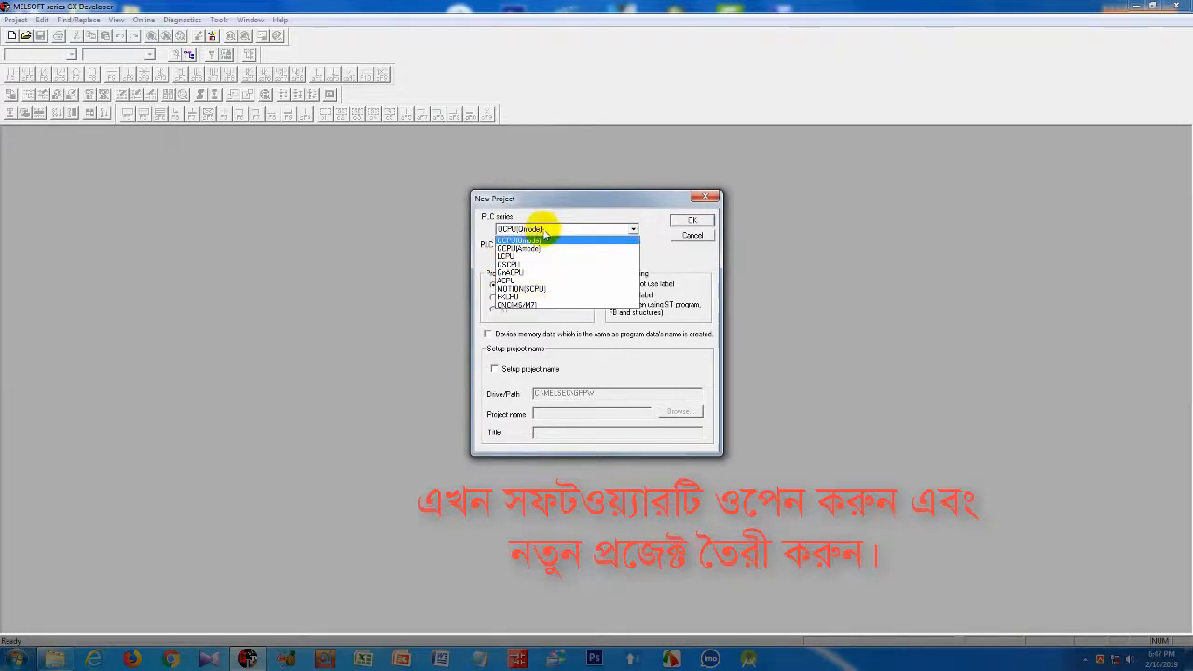
left_click(546, 240)
left_click(527, 256)
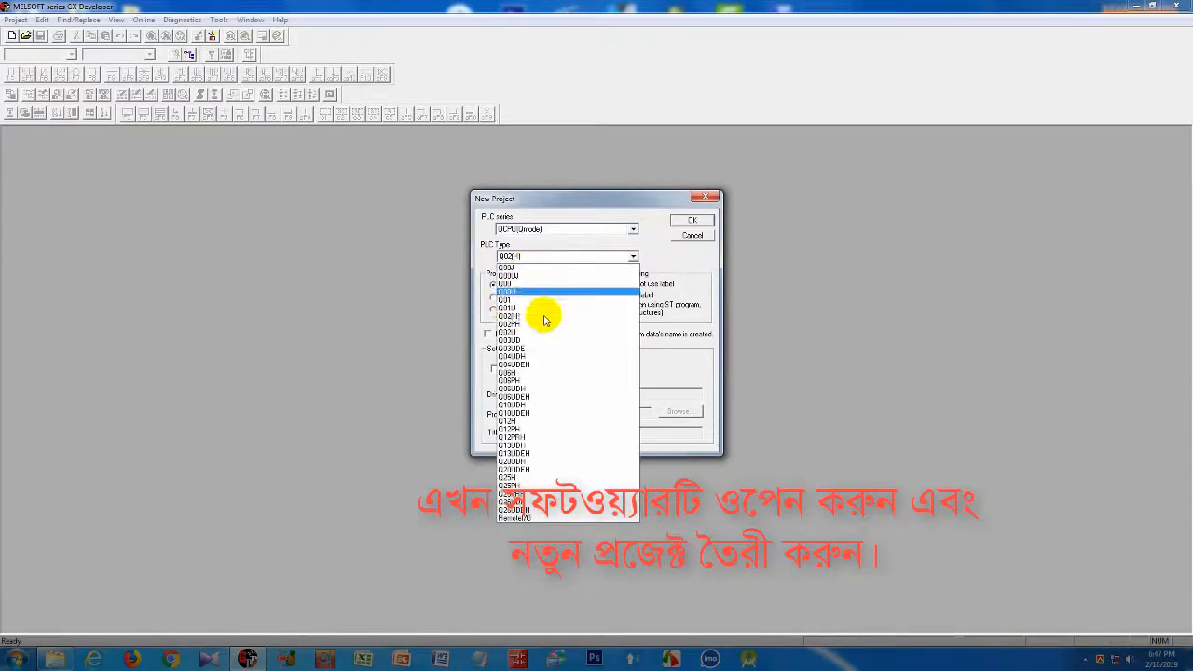
left_click(652, 234)
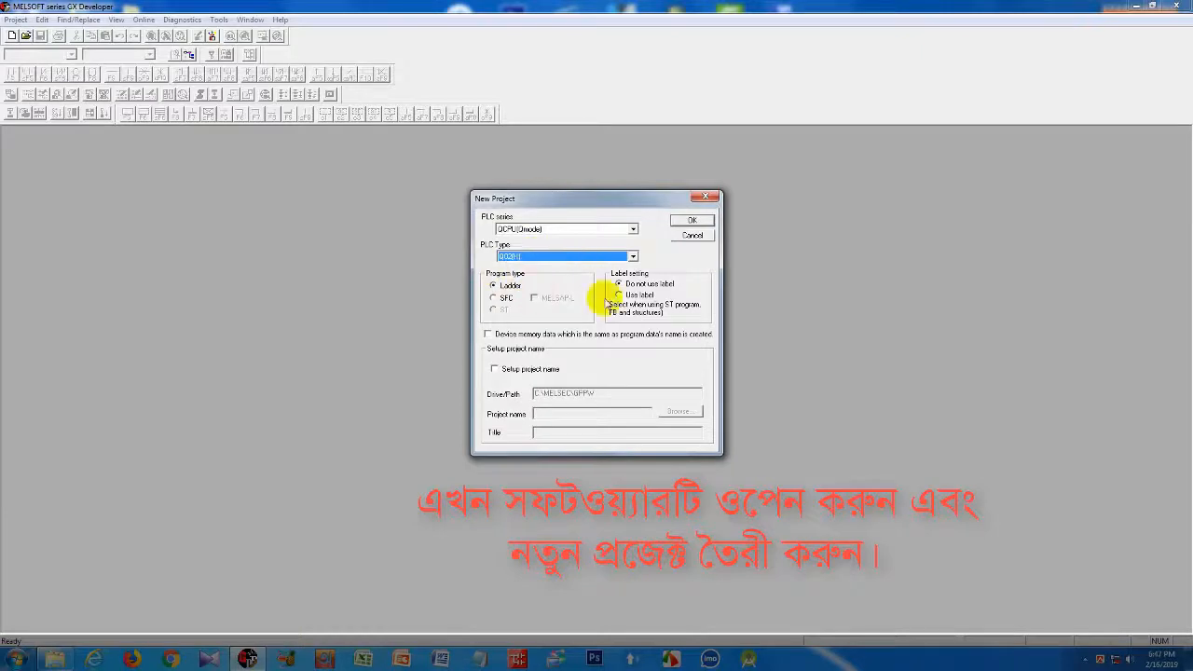
left_click(692, 220)
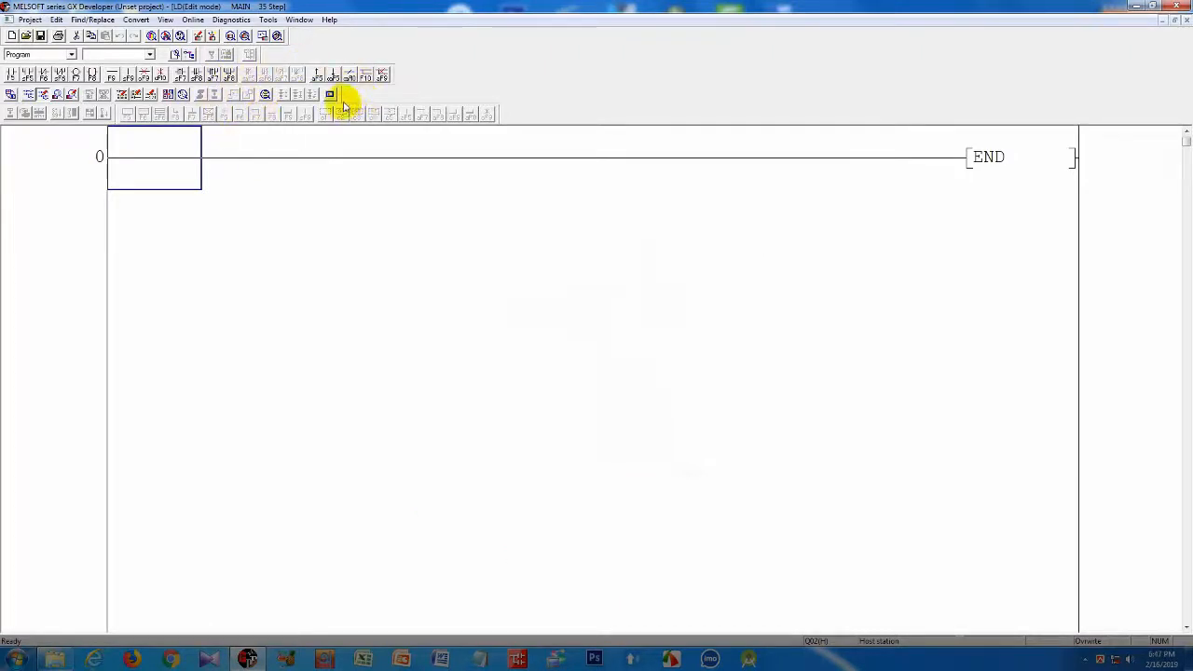
left_click(1182, 6)
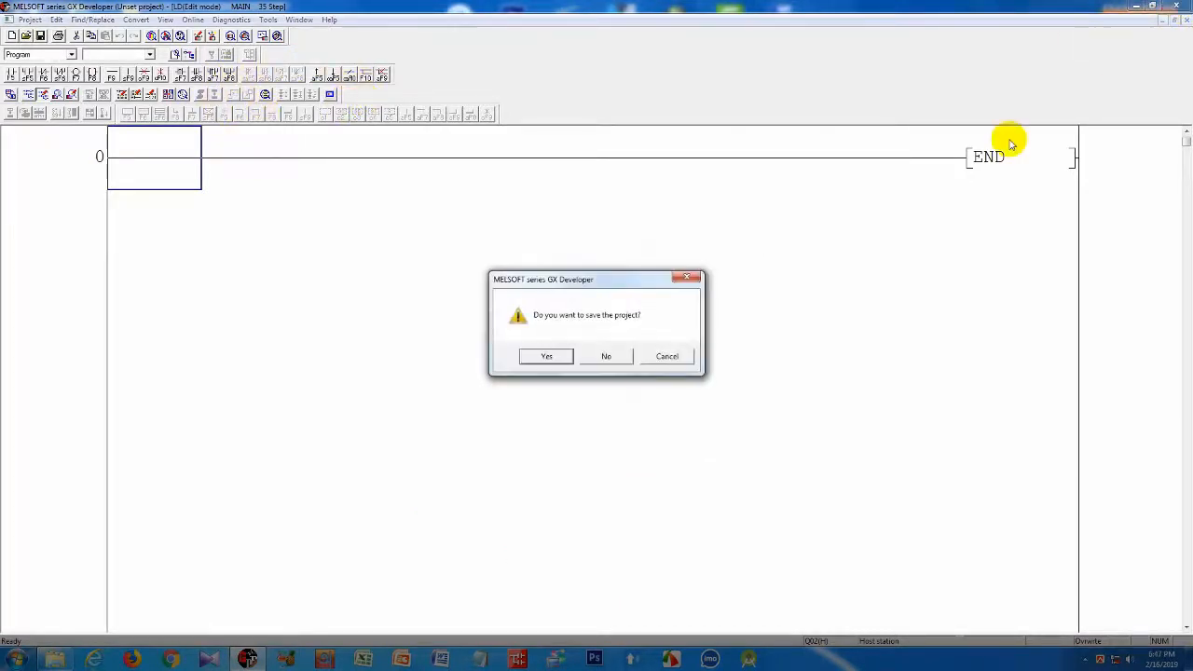
left_click(620, 362)
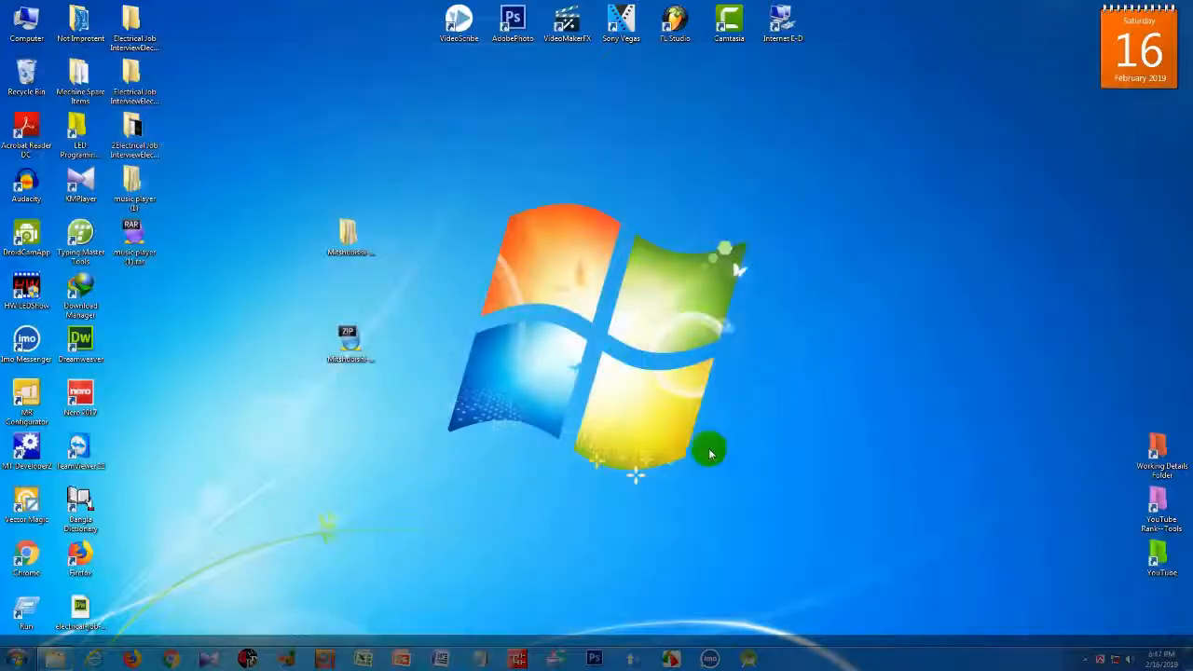